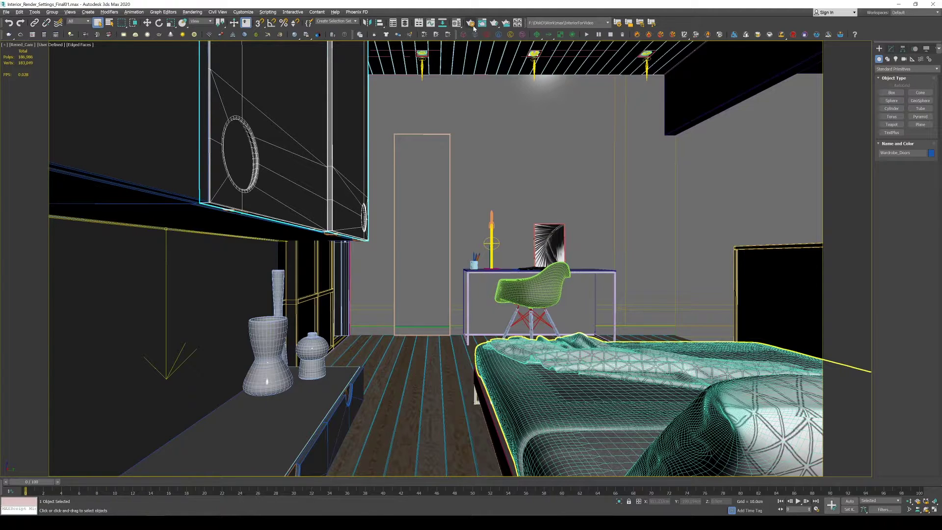
# Step: Open Render Setup and confirm the Common output size is 1500 × 844
pyautogui.click(472, 25)
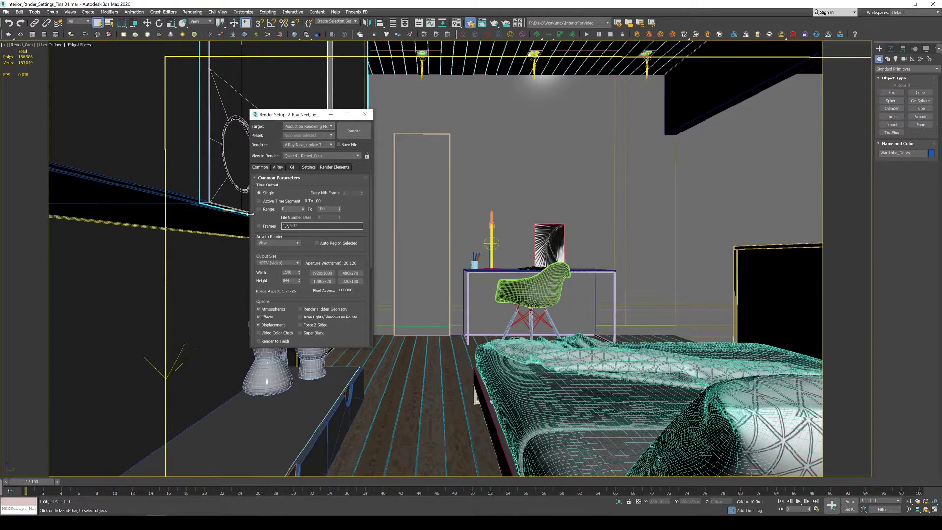
pyautogui.moveTo(255, 211); pyautogui.dragTo(256, 190)
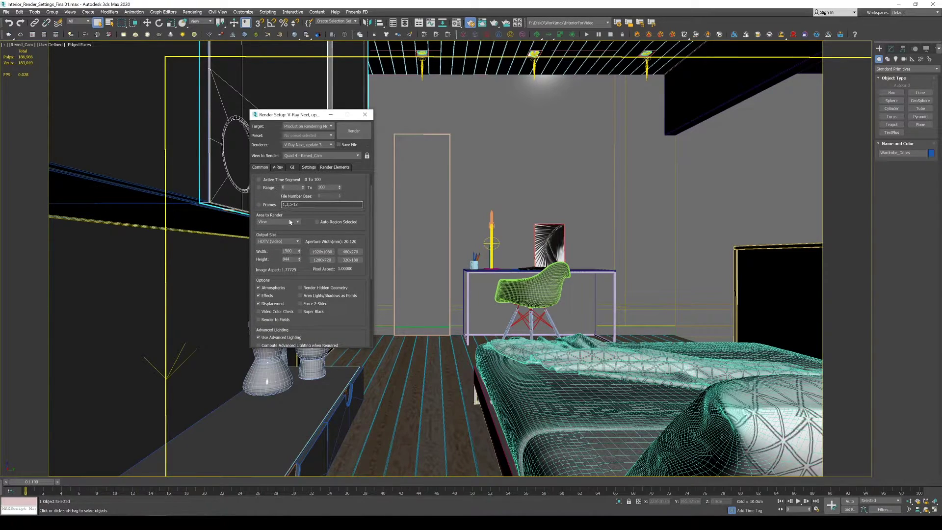
pyautogui.scroll(-2, 311, 226)
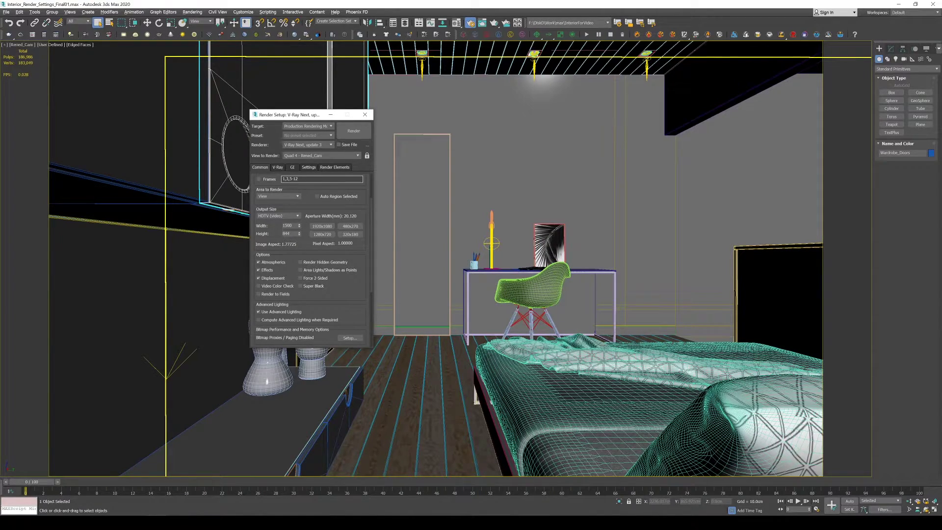
pyautogui.doubleClick(287, 234)
pyautogui.moveTo(276, 236); pyautogui.dragTo(273, 185)
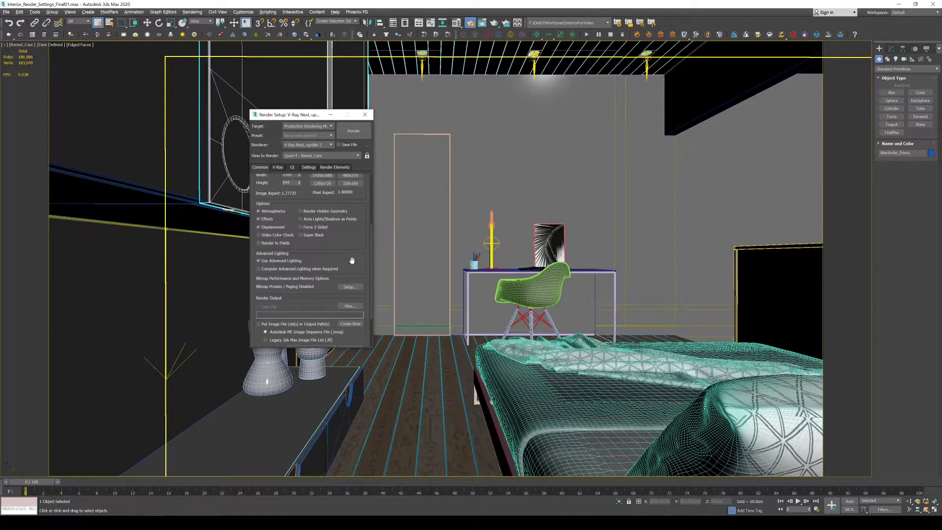
pyautogui.moveTo(314, 286); pyautogui.dragTo(313, 232)
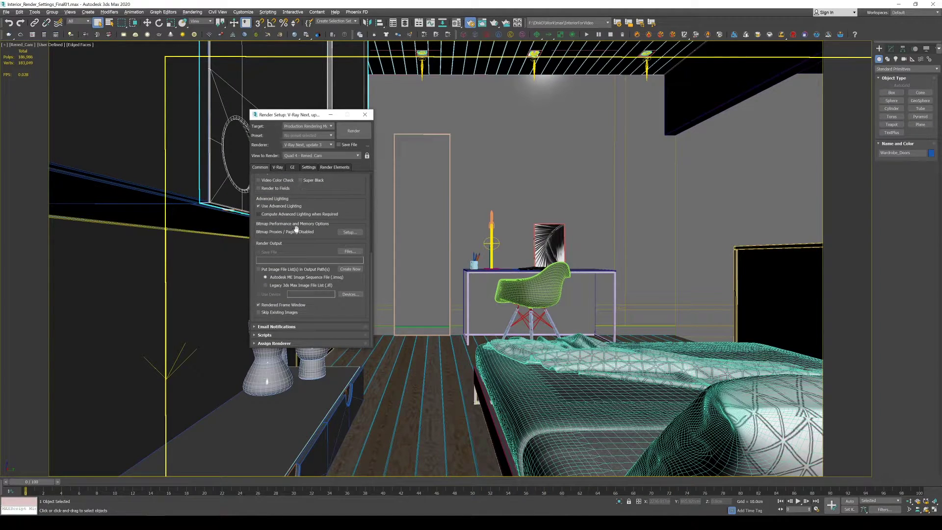
pyautogui.click(278, 168)
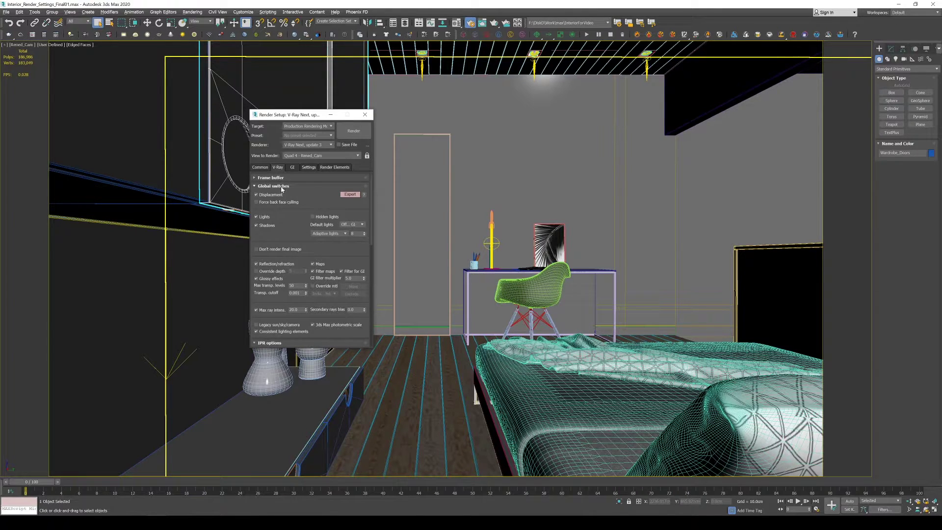
# Step: Set the V-Ray frame buffer width to 1500
pyautogui.click(270, 178)
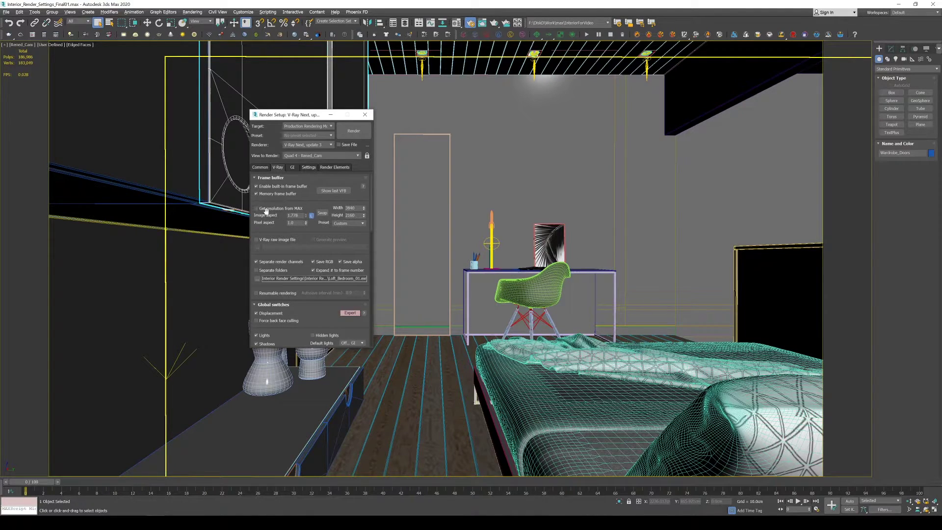
pyautogui.doubleClick(350, 208)
pyautogui.write('1500')
pyautogui.press('Tab')
# Step: Cross-check the output size on the Common tab and return to V-Ray
pyautogui.click(260, 167)
pyautogui.scroll(5, 324, 316)
pyautogui.scroll(2, 324, 316)
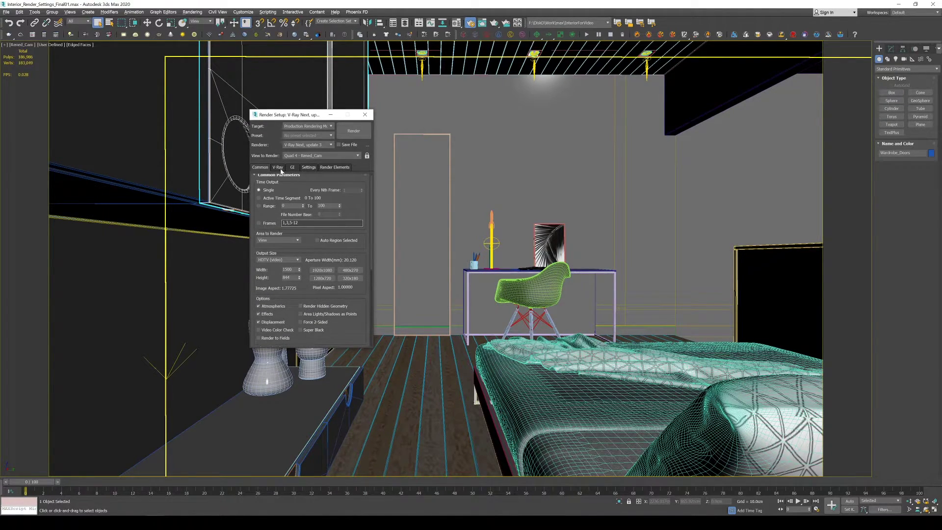
pyautogui.click(278, 167)
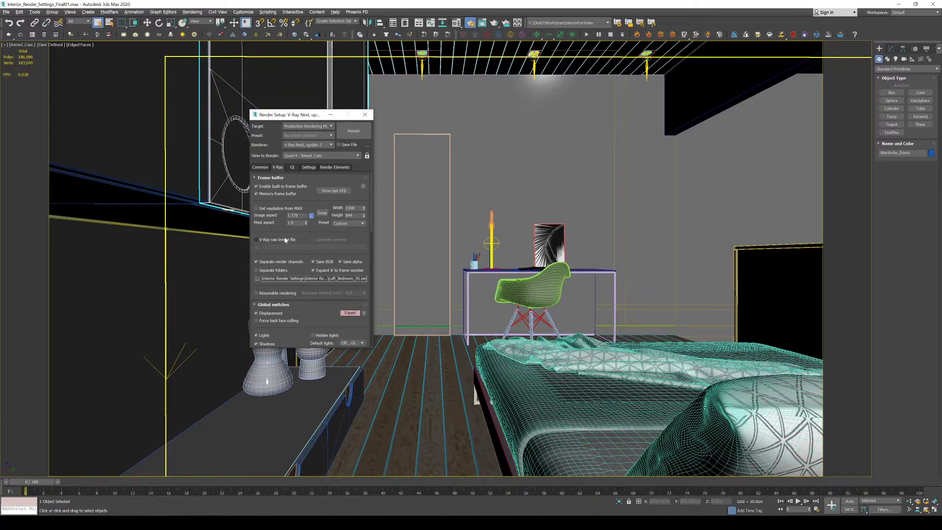
# Step: Review the Global switches options and collapse that rollout
pyautogui.scroll(-2, 280, 228)
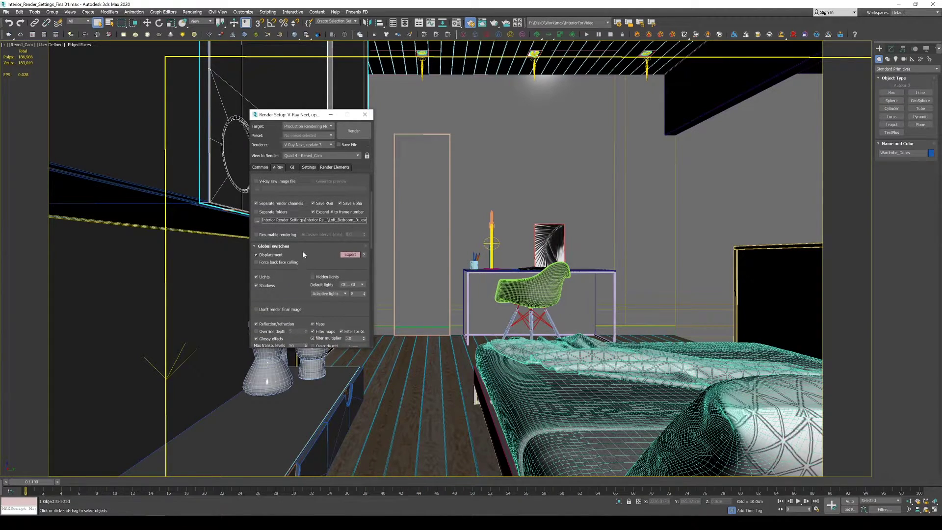
pyautogui.scroll(-2, 303, 253)
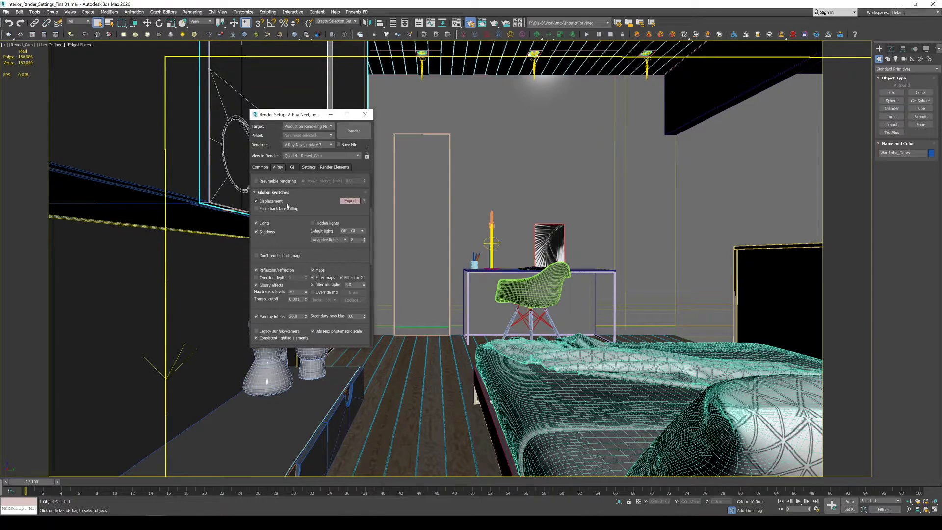
pyautogui.click(349, 201)
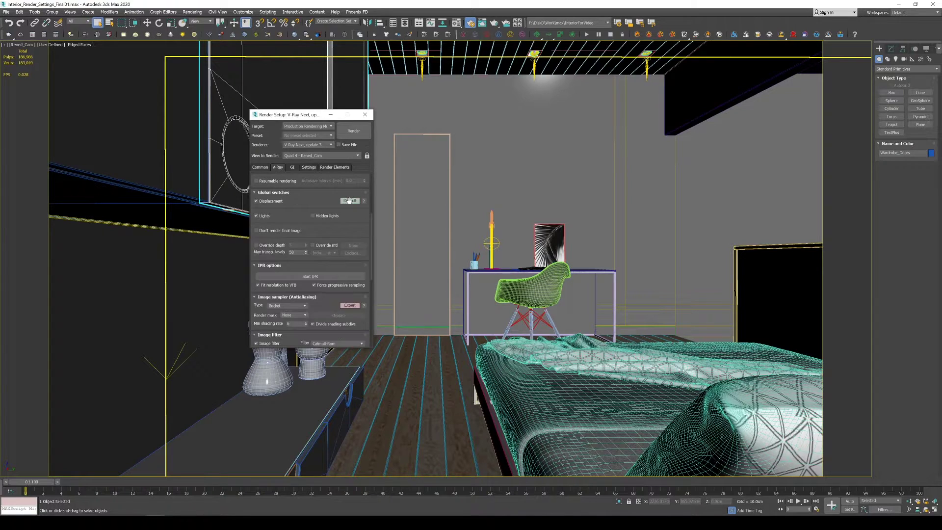
pyautogui.click(350, 201)
pyautogui.click(350, 201)
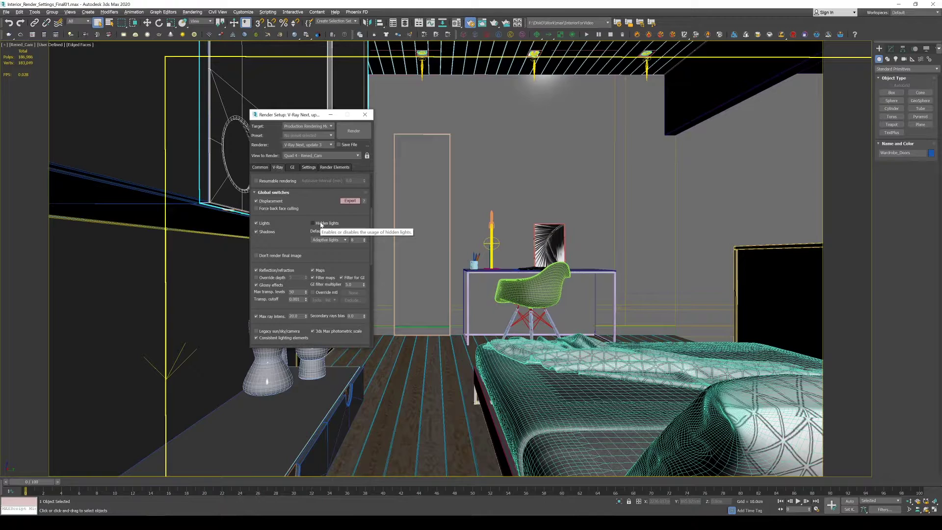
pyautogui.click(290, 192)
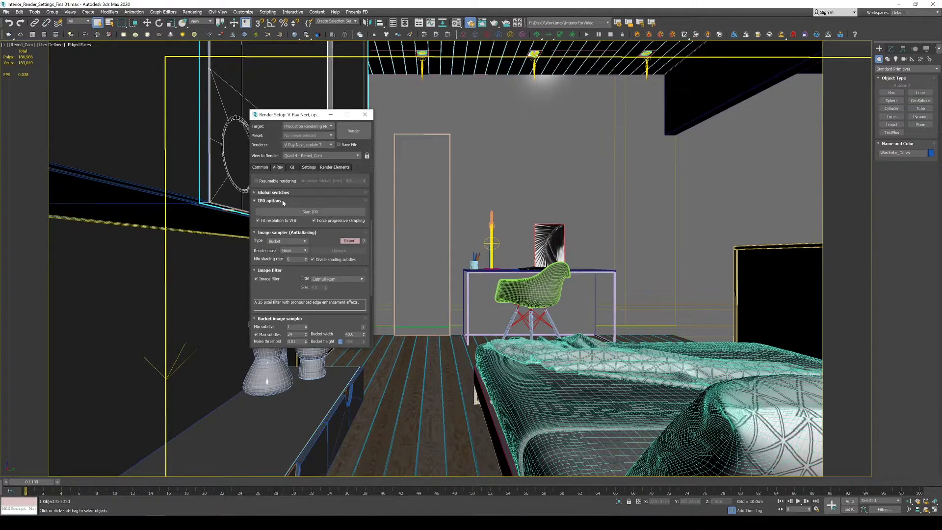
# Step: Collapse IPR options and keep Bucket as the image sampler type
pyautogui.click(283, 201)
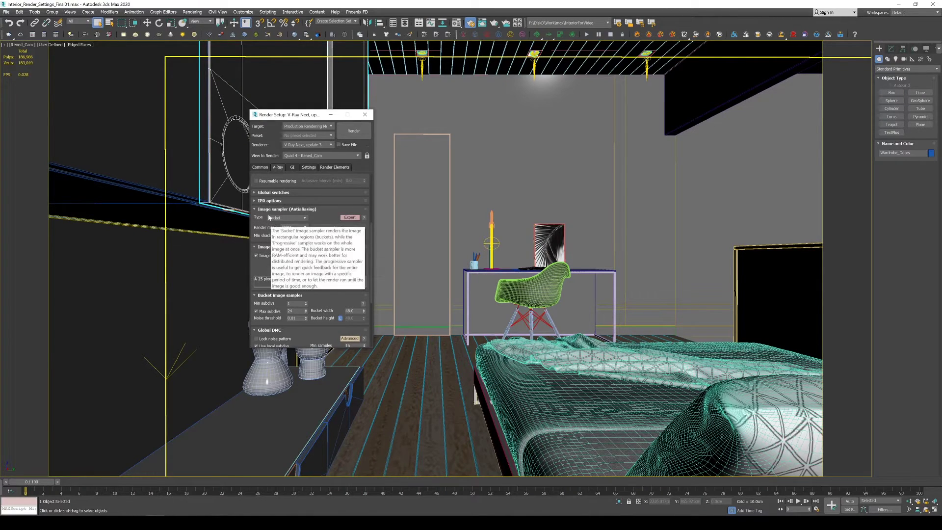
pyautogui.click(293, 218)
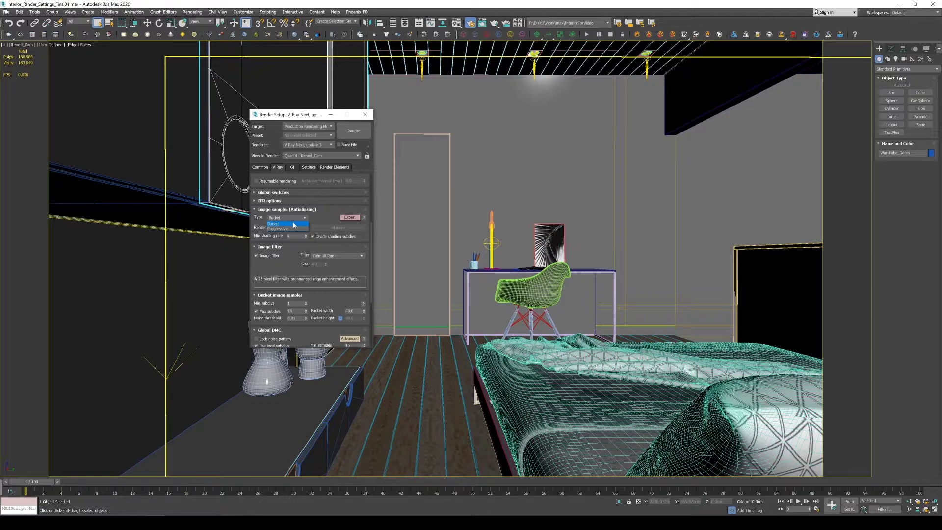
pyautogui.click(293, 224)
pyautogui.scroll(-1, 259, 233)
pyautogui.click(283, 214)
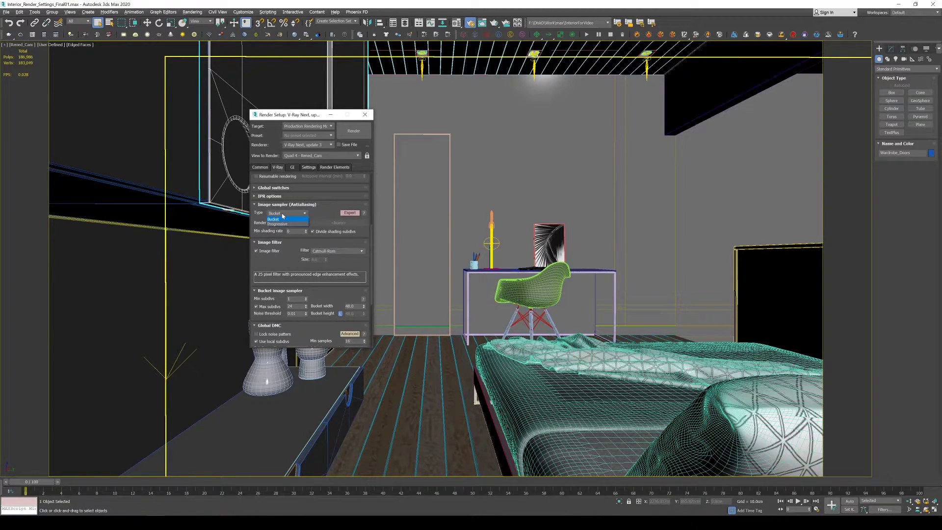
pyautogui.click(282, 219)
pyautogui.scroll(-2, 272, 231)
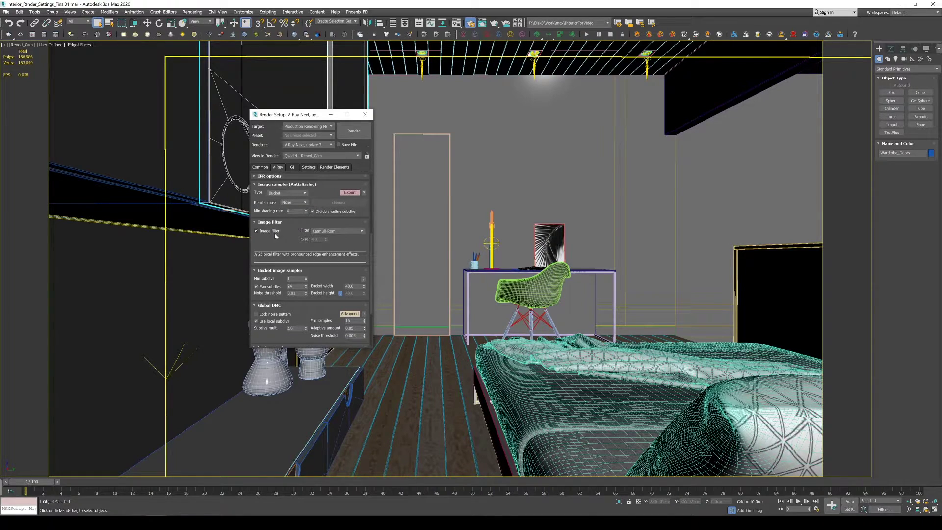
pyautogui.scroll(-2, 275, 232)
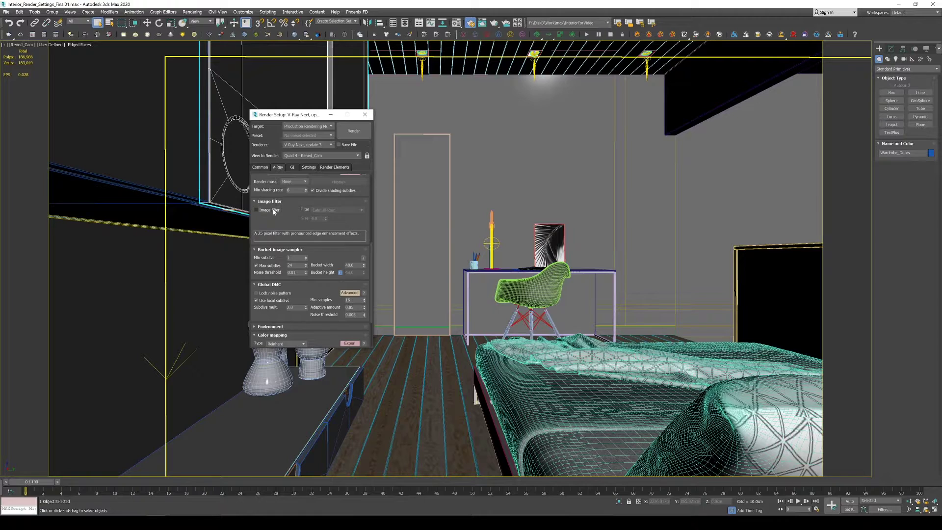
# Step: Turn off the image filter
pyautogui.click(272, 201)
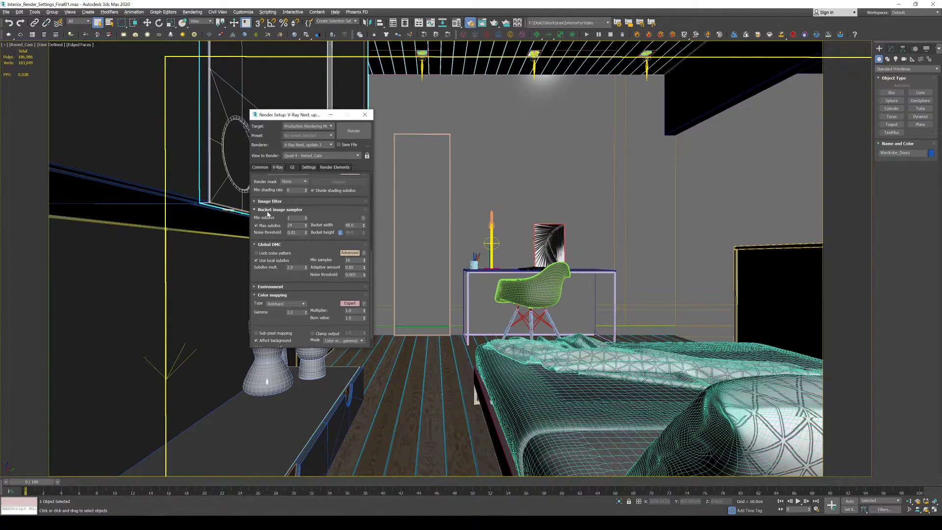
pyautogui.scroll(-1, 276, 218)
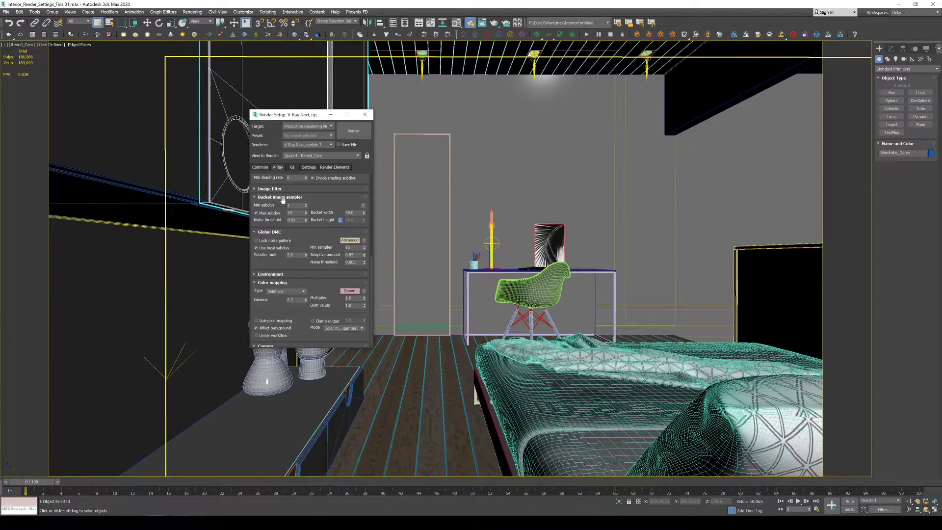
pyautogui.scroll(4, 283, 201)
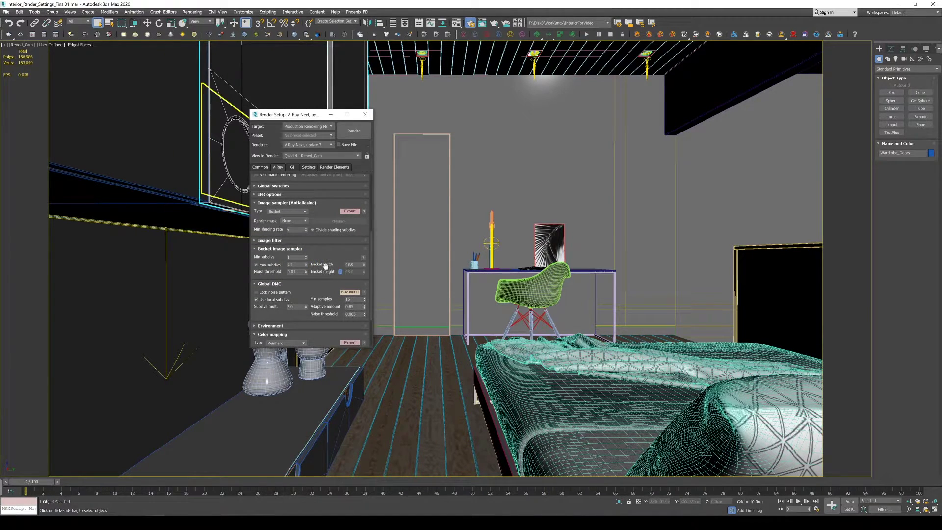
pyautogui.scroll(-2, 324, 253)
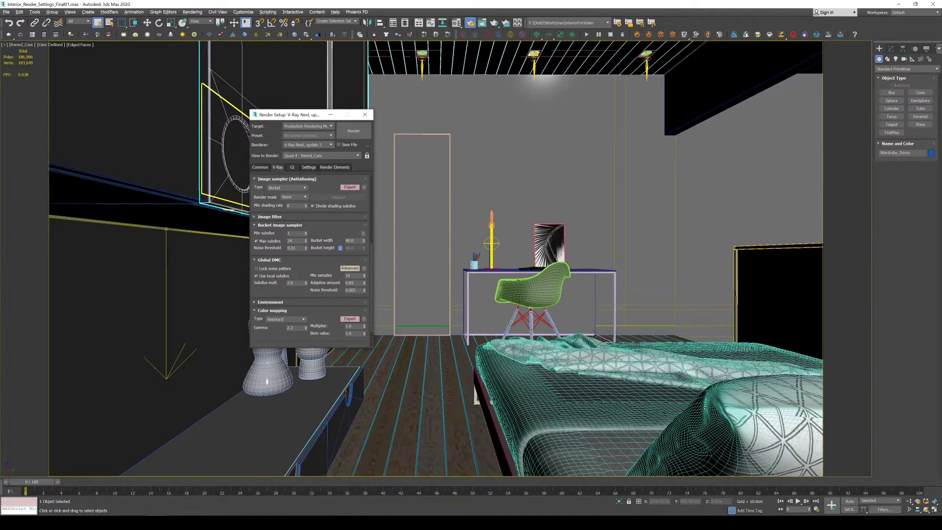
# Step: Set the Bucket image sampler's Max subdivs to 4, keeping Min subdivs at 1
pyautogui.click(295, 233)
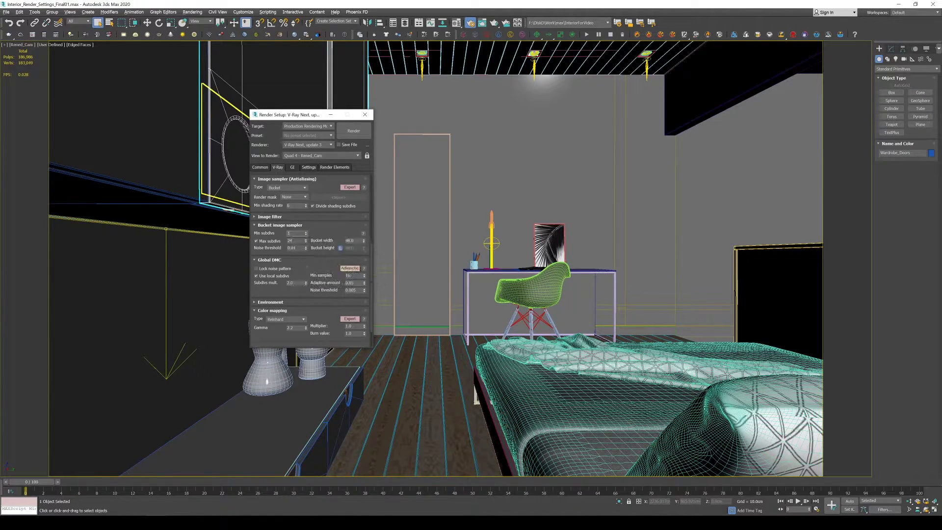
pyautogui.click(294, 241)
pyautogui.click(325, 226)
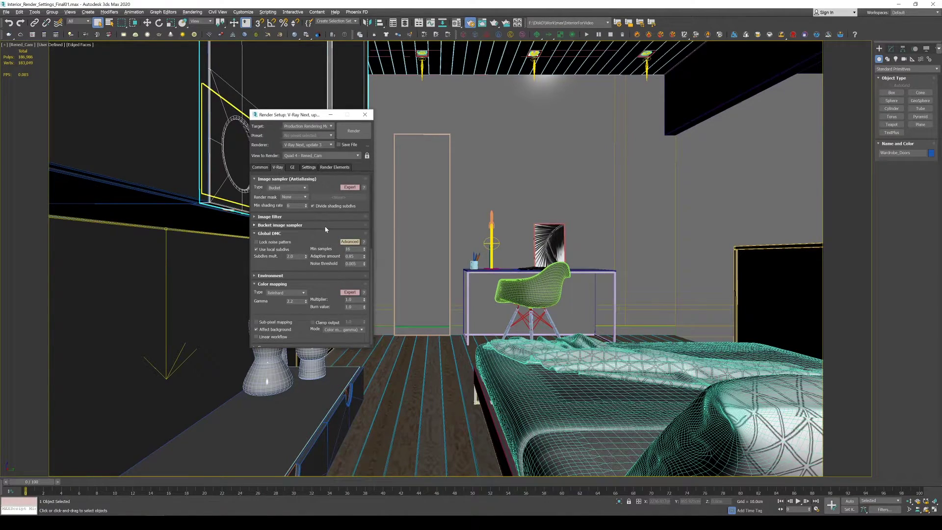
pyautogui.click(298, 226)
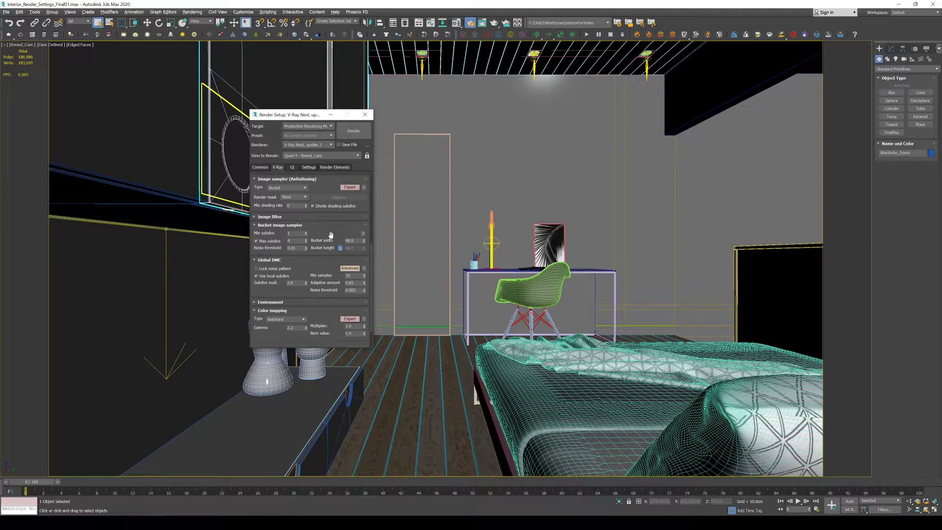
pyautogui.moveTo(331, 234); pyautogui.dragTo(328, 205)
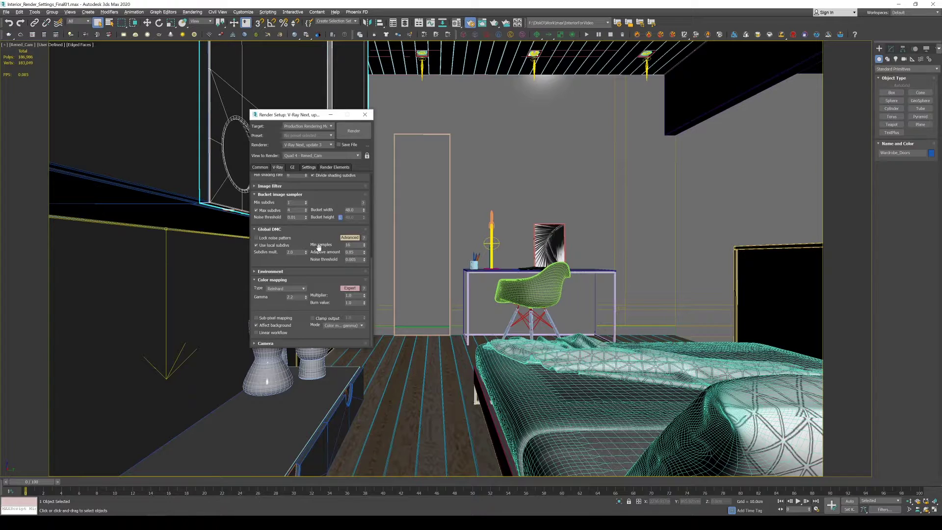
# Step: Set the Global DMC Subdivs mult. to 1.0
pyautogui.moveTo(341, 247)
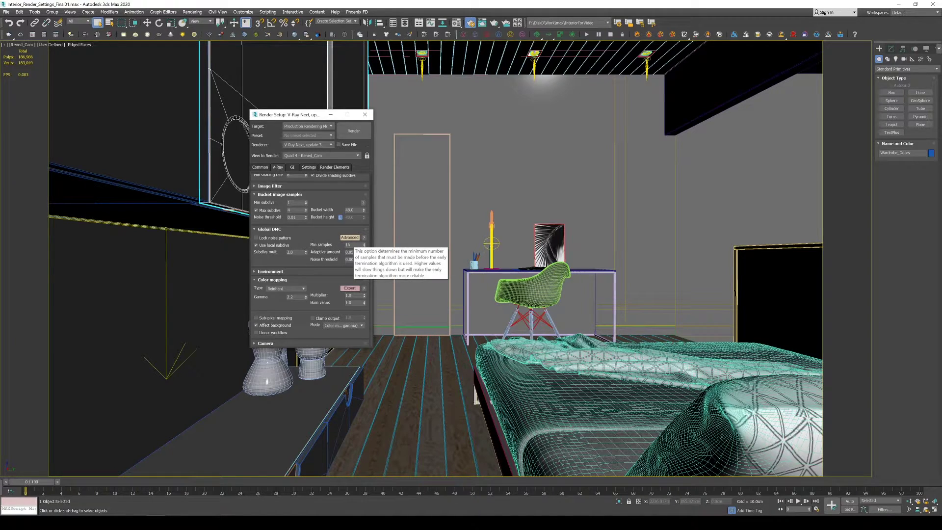
pyautogui.click(290, 252)
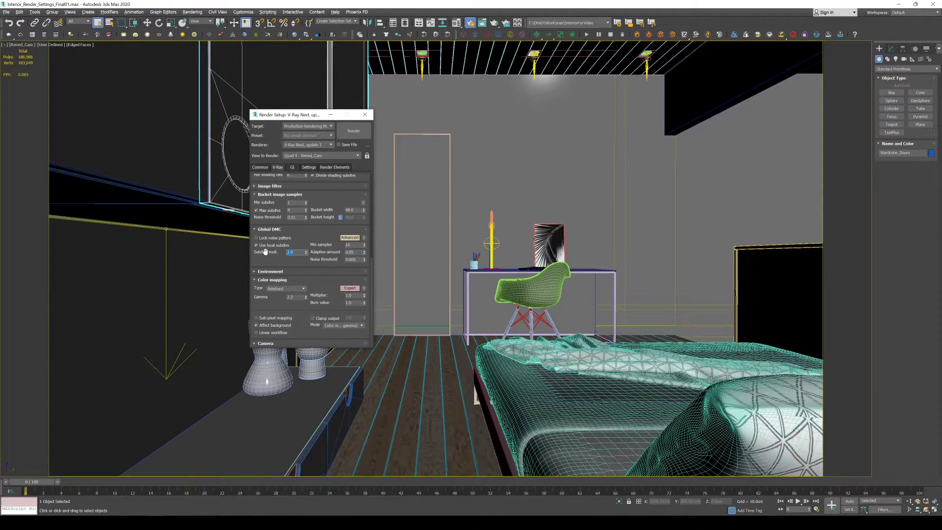
pyautogui.write('1')
pyautogui.press('Return')
# Step: Raise the noise threshold from 0.005 to 0.01 and expand the Environment rollout
pyautogui.moveTo(357, 252)
pyautogui.doubleClick(350, 259)
pyautogui.write('.01')
pyautogui.press('Tab')
pyautogui.click(268, 261)
pyautogui.click(278, 272)
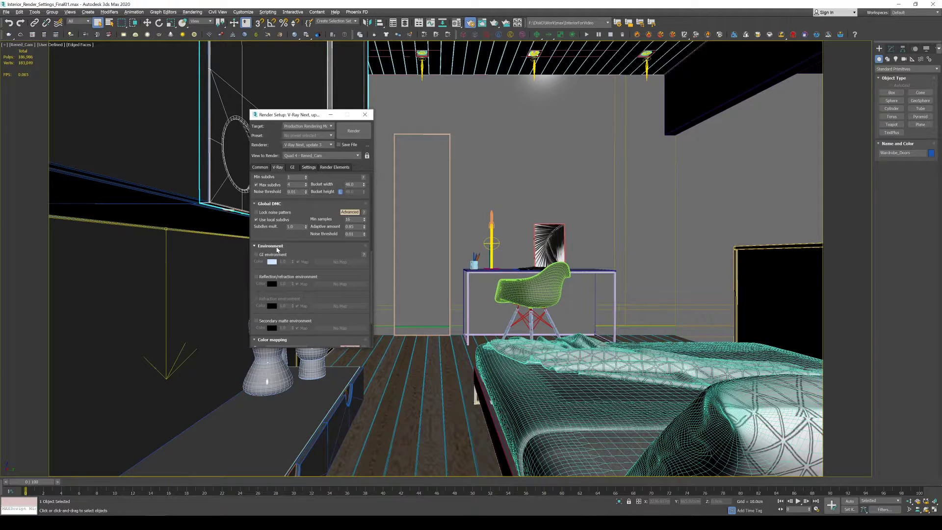
# Step: Keep Reinhard colour mapping with burn value 1.0 and the mode unchanged
pyautogui.click(272, 247)
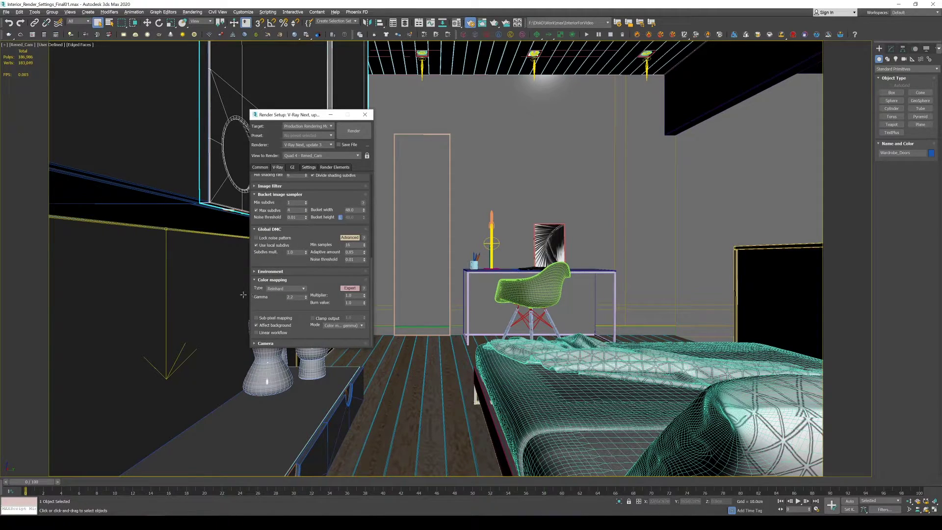
pyautogui.click(284, 289)
pyautogui.click(328, 278)
pyautogui.doubleClick(349, 303)
pyautogui.click(278, 302)
pyautogui.click(340, 326)
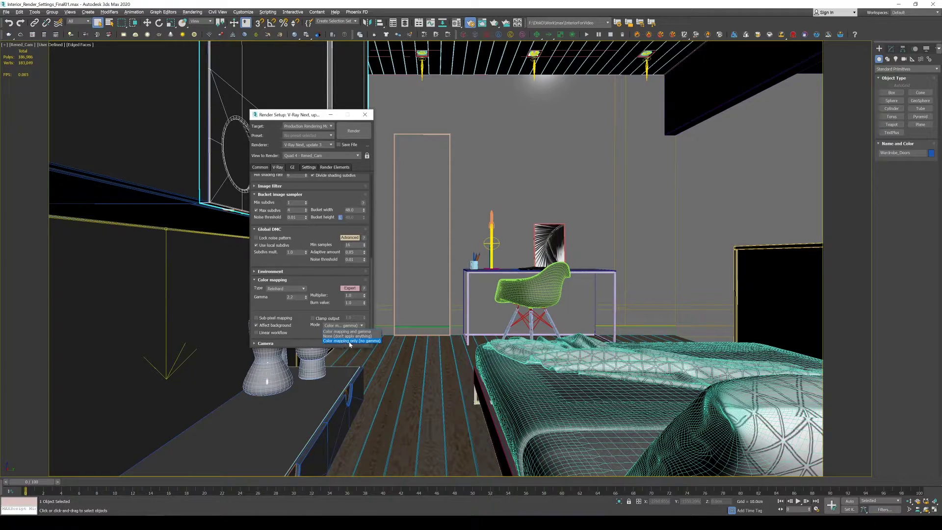
pyautogui.click(281, 305)
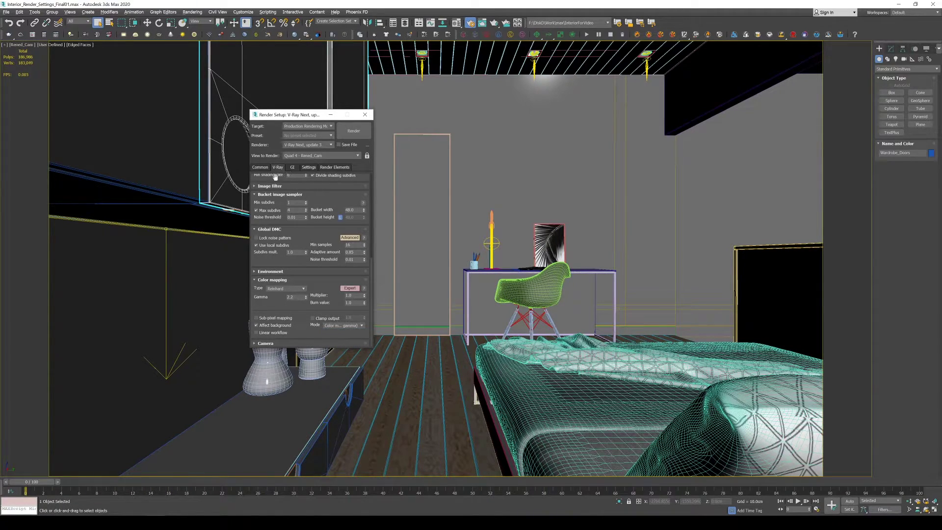
pyautogui.click(292, 167)
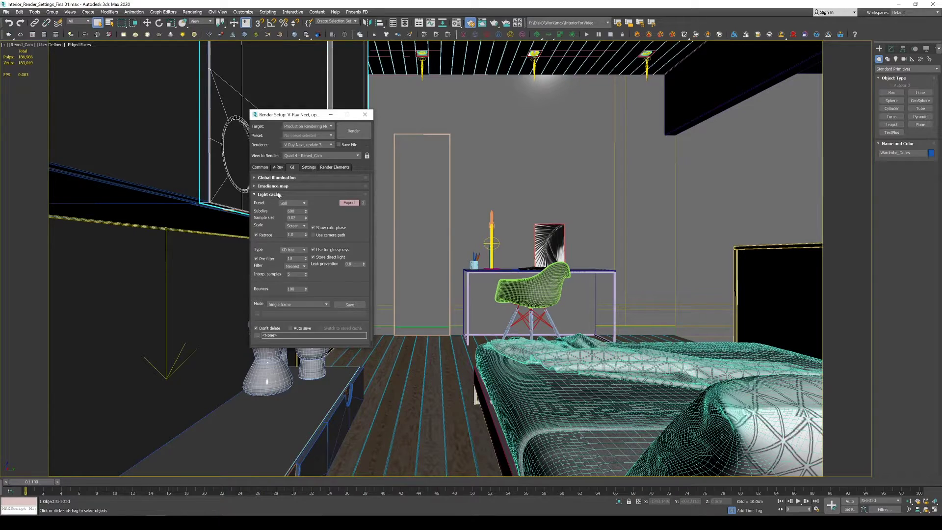
# Step: Expand the Irradiance map and set min rate -3 and max rate -1
pyautogui.click(275, 194)
pyautogui.click(282, 178)
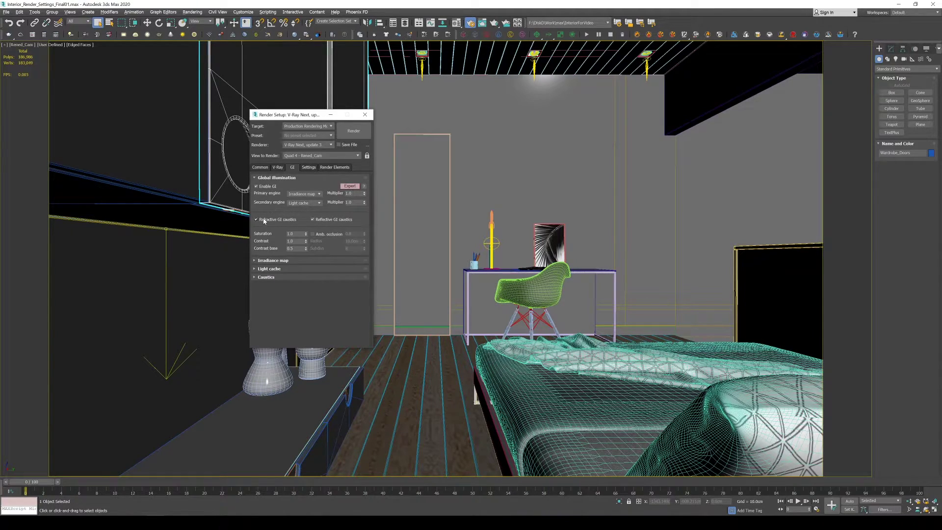
pyautogui.click(267, 261)
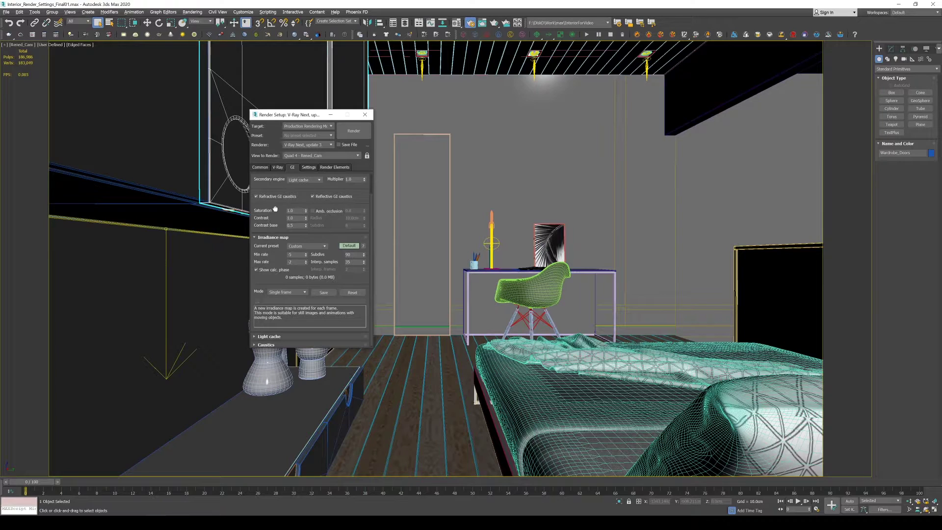
pyautogui.scroll(2, 275, 208)
pyautogui.scroll(-2, 276, 229)
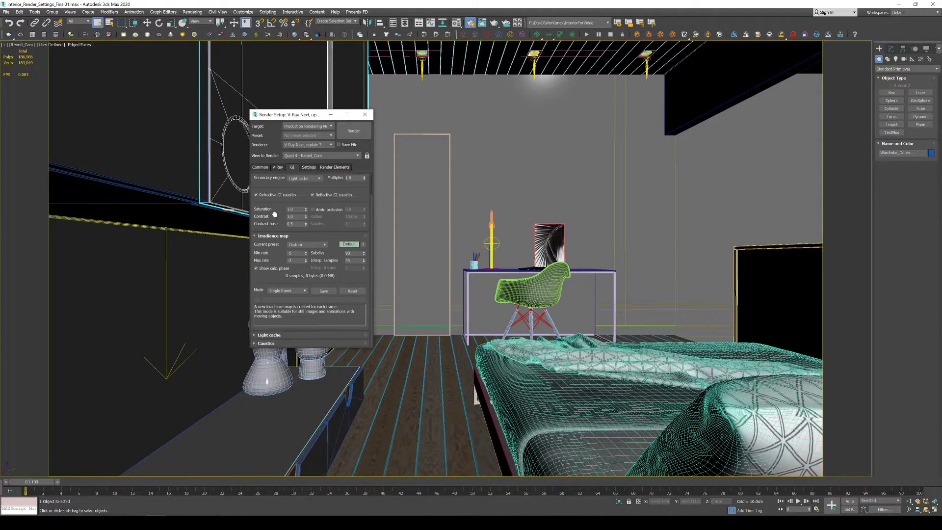
pyautogui.doubleClick(295, 253)
pyautogui.write('-')
pyautogui.press('Tab')
pyautogui.write('-')
pyautogui.press('Tab')
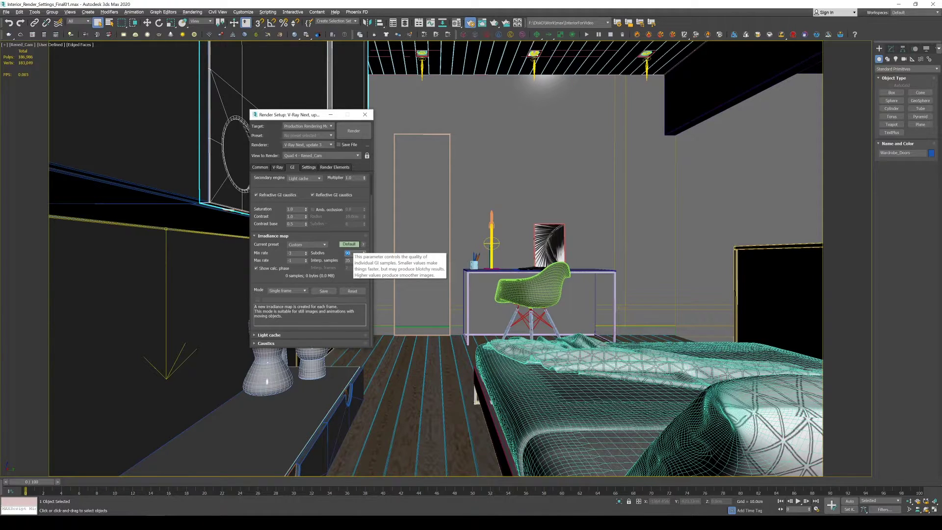
# Step: Set interpolation samples to 20 and collapse the Irradiance map rollout
pyautogui.doubleClick(348, 260)
pyautogui.write('20')
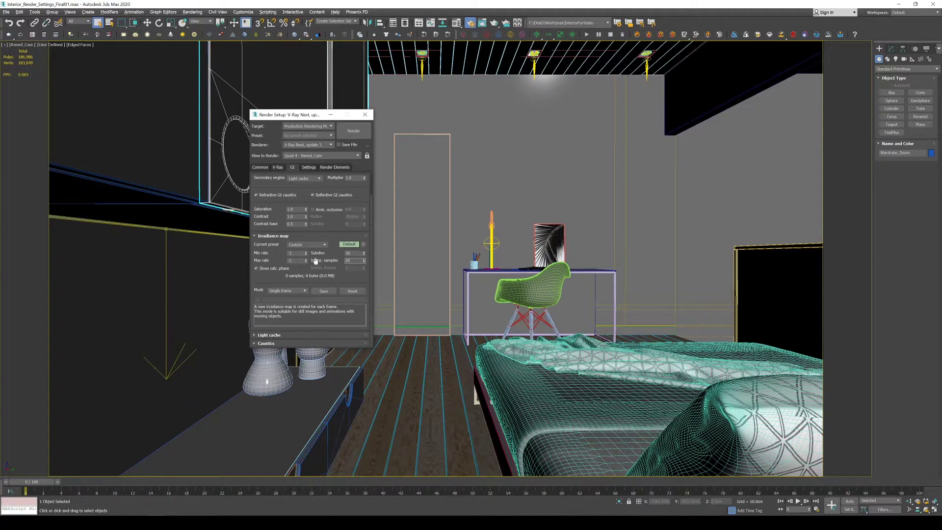
pyautogui.press('Return')
pyautogui.moveTo(264, 270)
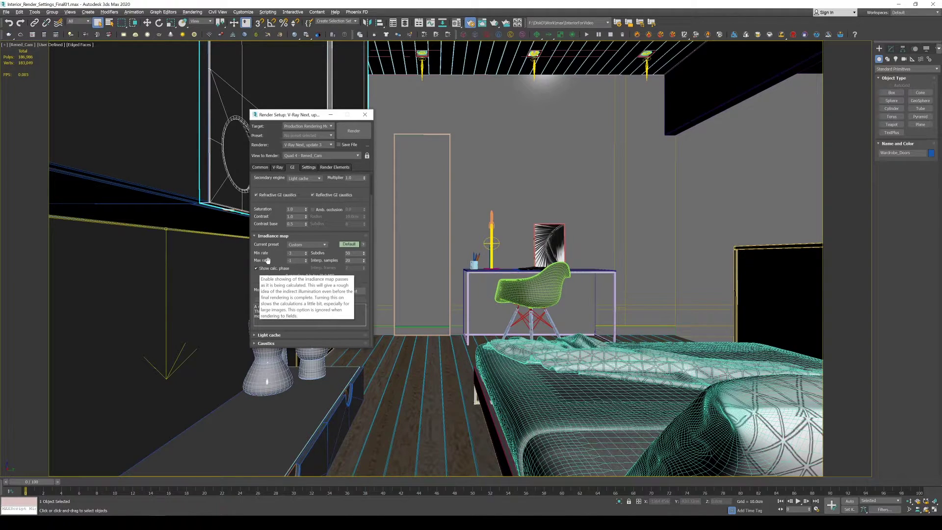
pyautogui.click(270, 236)
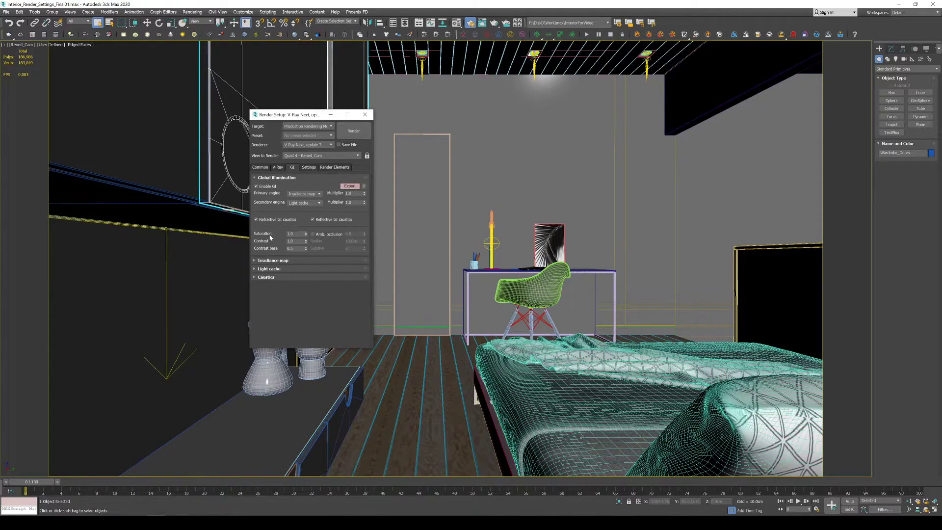
# Step: Expand Light cache and enable its Pre-filter option
pyautogui.click(269, 269)
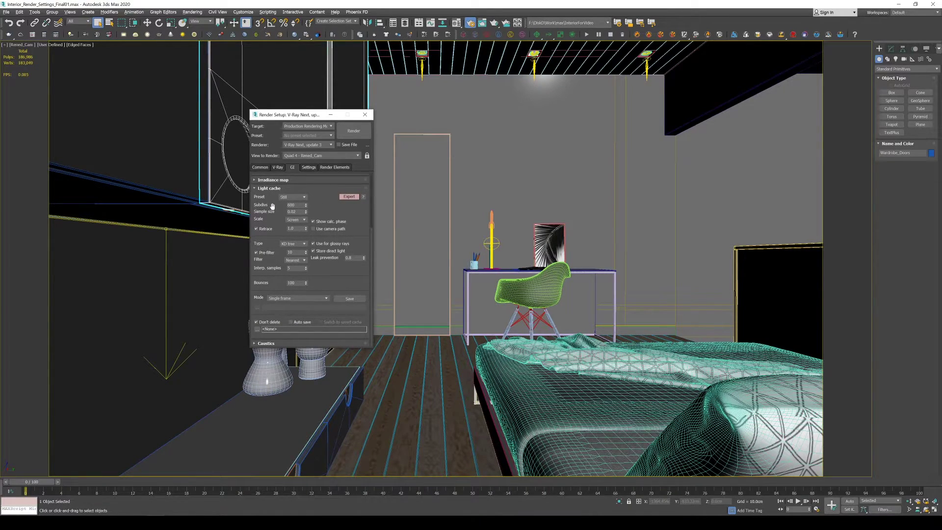
pyautogui.moveTo(295, 205)
pyautogui.click(256, 252)
# Step: Set the System rollout's Dyn mem limit from 8000 to 0
pyautogui.click(310, 167)
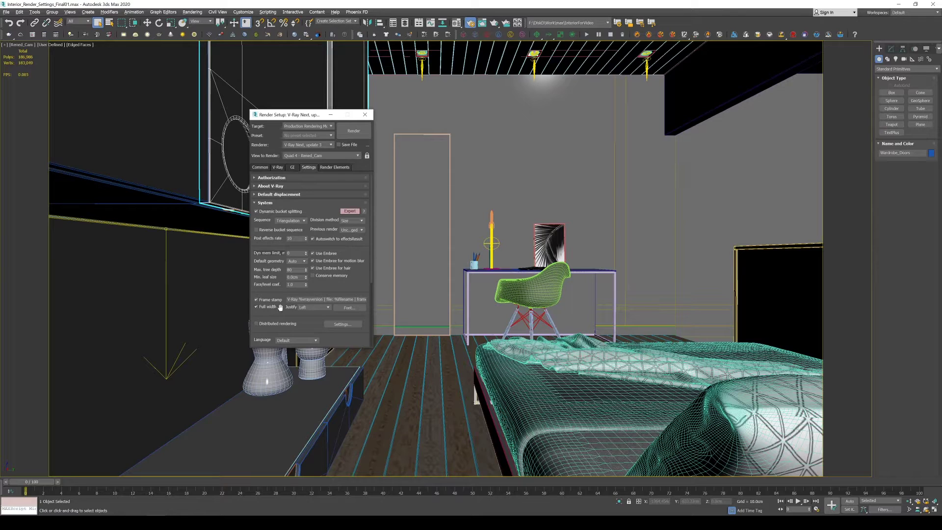
pyautogui.moveTo(291, 253)
pyautogui.doubleClick(296, 253)
pyautogui.write('8000')
pyautogui.click(293, 253)
pyautogui.write('0')
pyautogui.press('Return')
# Step: Start saving a render preset, cancel it, and close Render Setup
pyautogui.click(326, 137)
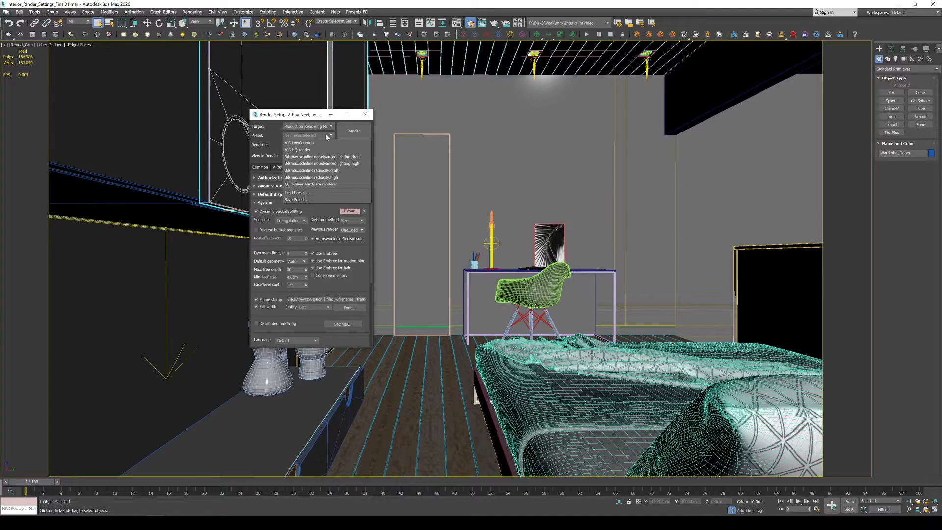
pyautogui.click(301, 200)
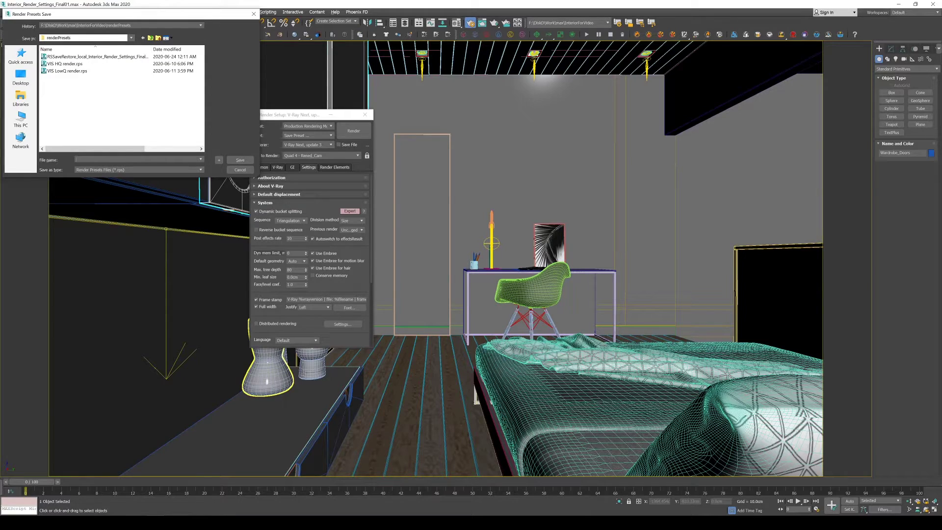
pyautogui.click(239, 171)
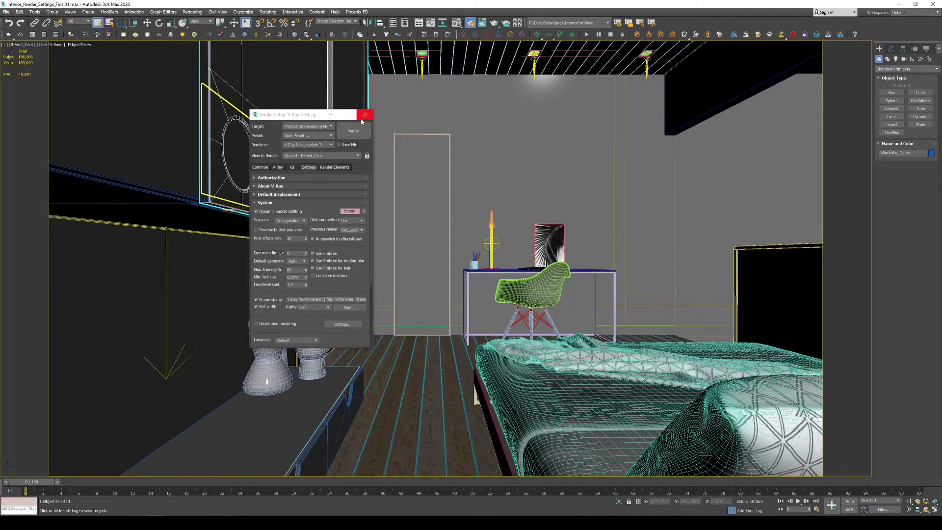
pyautogui.click(370, 115)
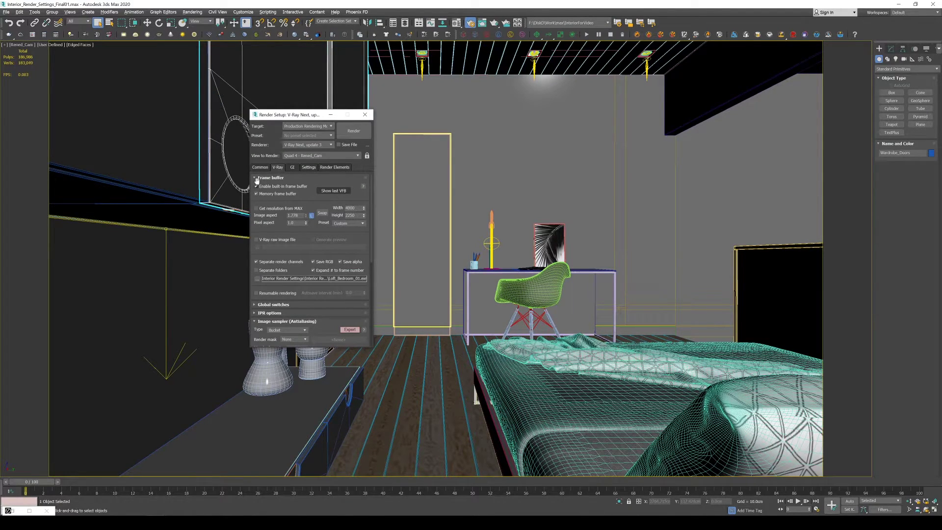
# Step: Set the Common output width to 4000, giving a height of 2251
pyautogui.click(261, 167)
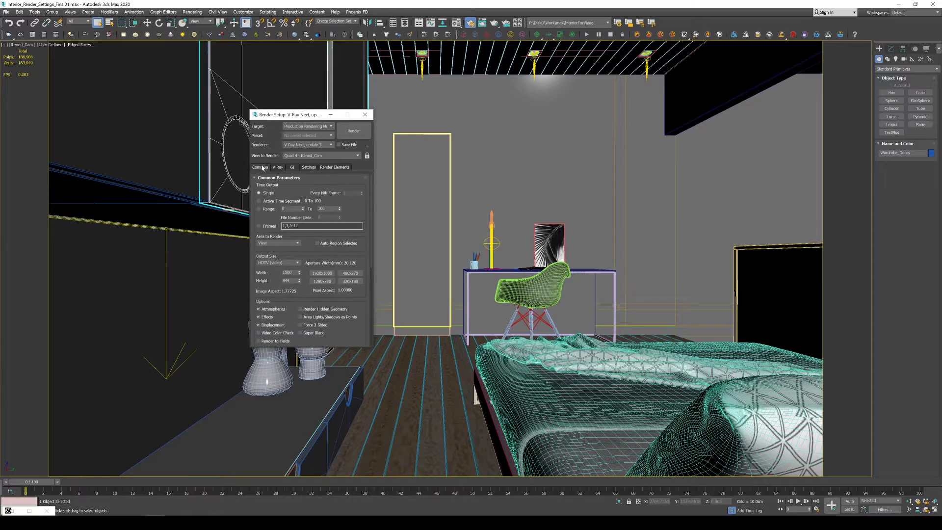
pyautogui.doubleClick(285, 280)
pyautogui.write('944')
pyautogui.hotkey('shift', 'Tab')
pyautogui.write('400')
pyautogui.press('Tab')
pyautogui.click(268, 281)
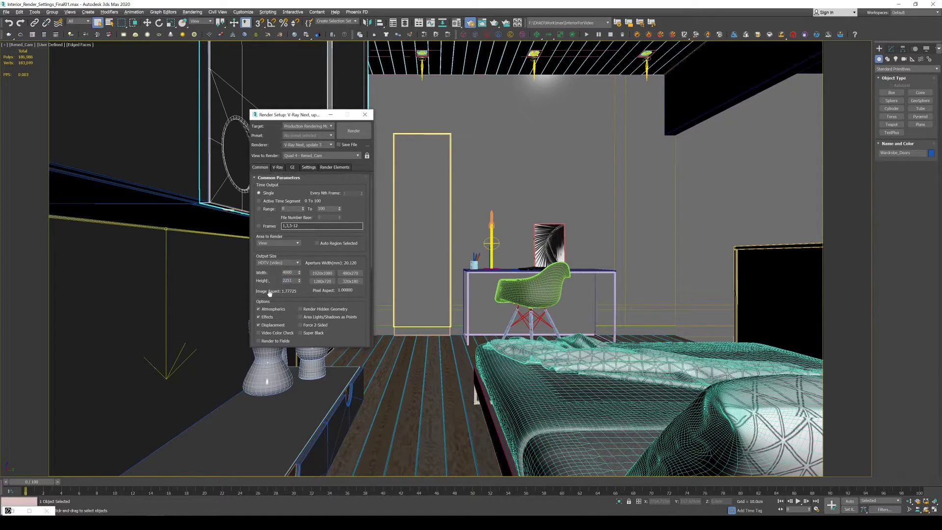
pyautogui.click(278, 167)
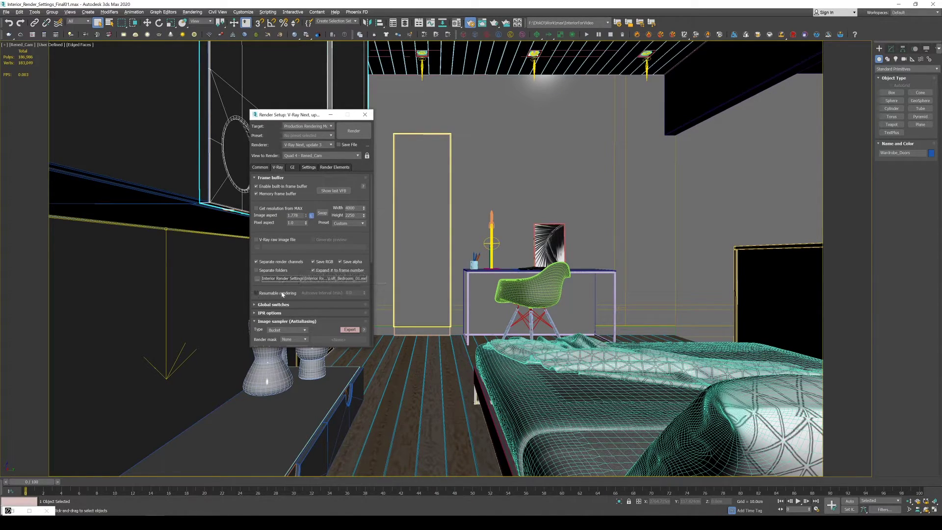
# Step: Switch the V-Ray image sampler type to Progressive
pyautogui.moveTo(279, 227); pyautogui.dragTo(268, 176)
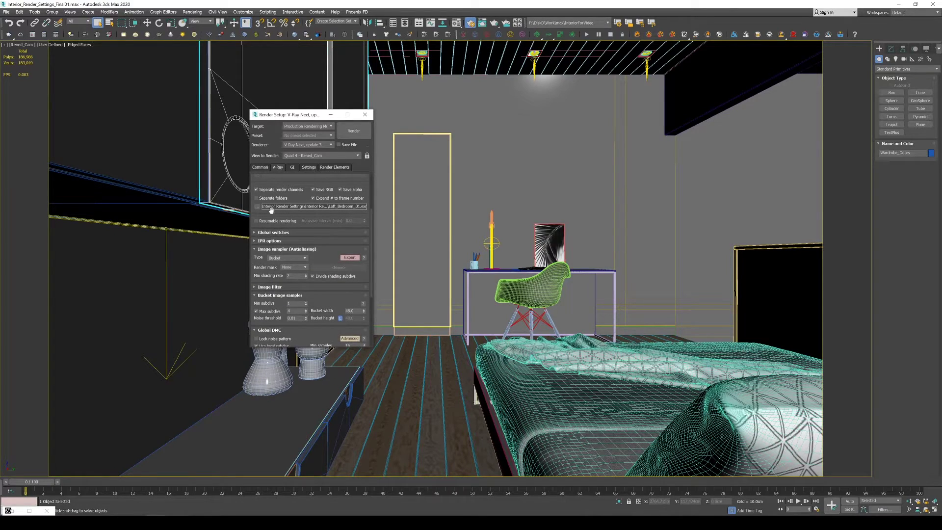
pyautogui.scroll(-2, 275, 228)
pyautogui.scroll(-2, 287, 230)
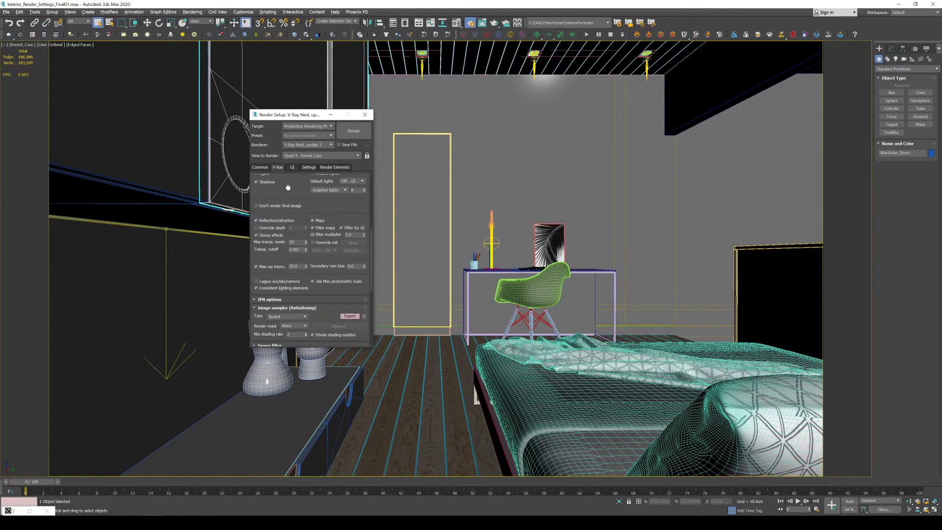
pyautogui.moveTo(320, 293); pyautogui.dragTo(314, 231)
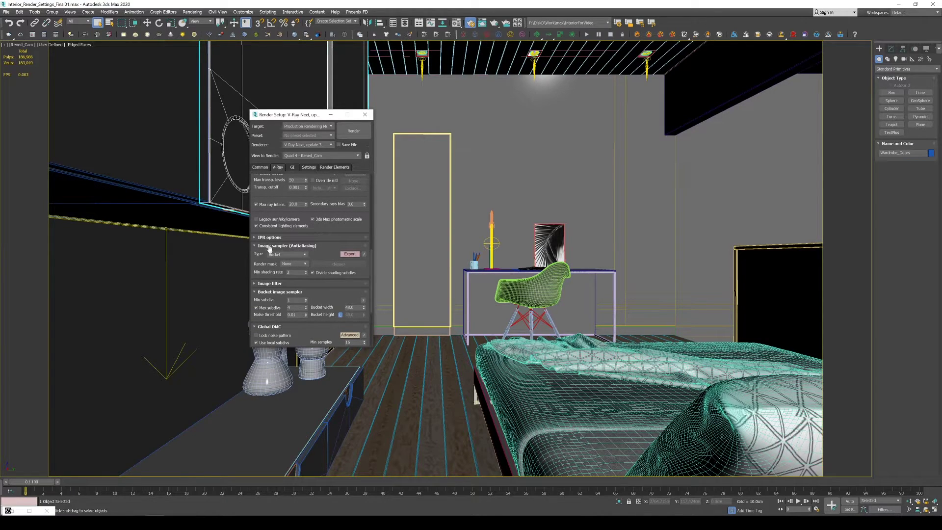
pyautogui.click(287, 255)
pyautogui.click(282, 265)
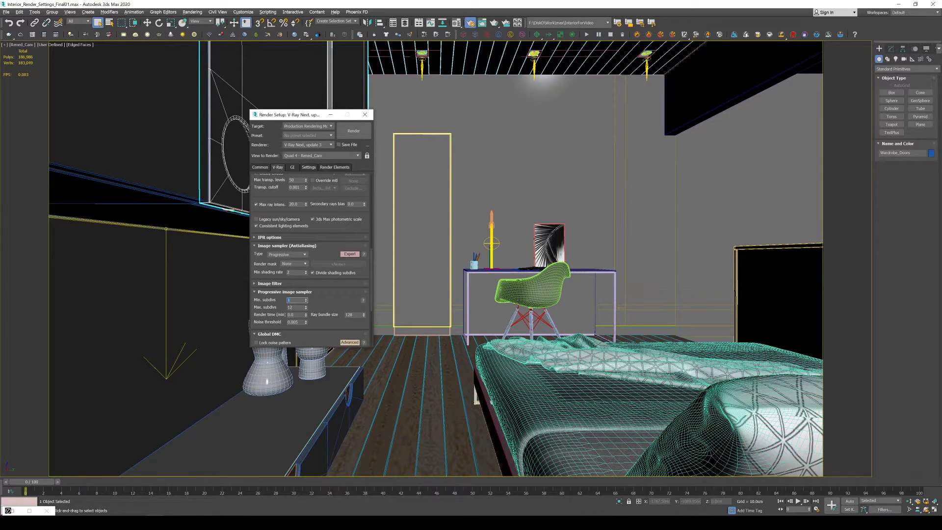
# Step: Expand the image filter settings and keep Catmull-Rom as the filter
pyautogui.click(269, 284)
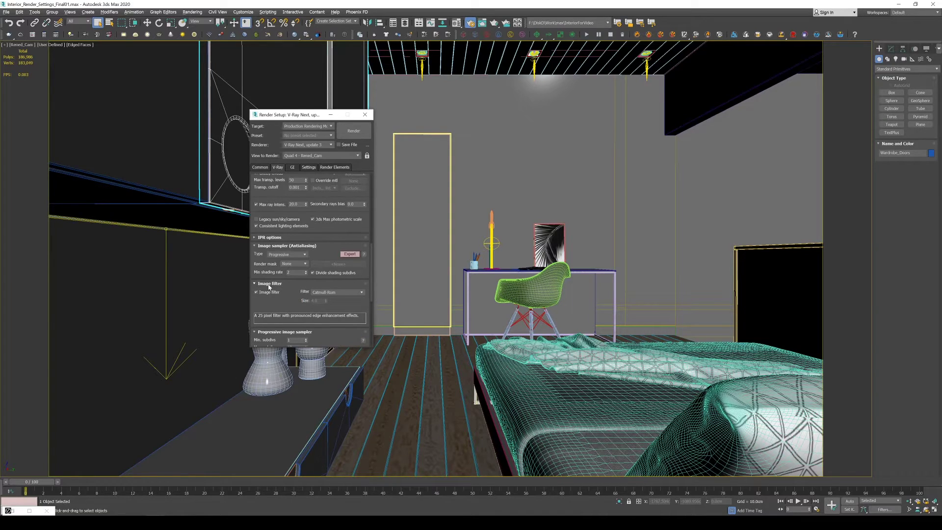
pyautogui.click(327, 292)
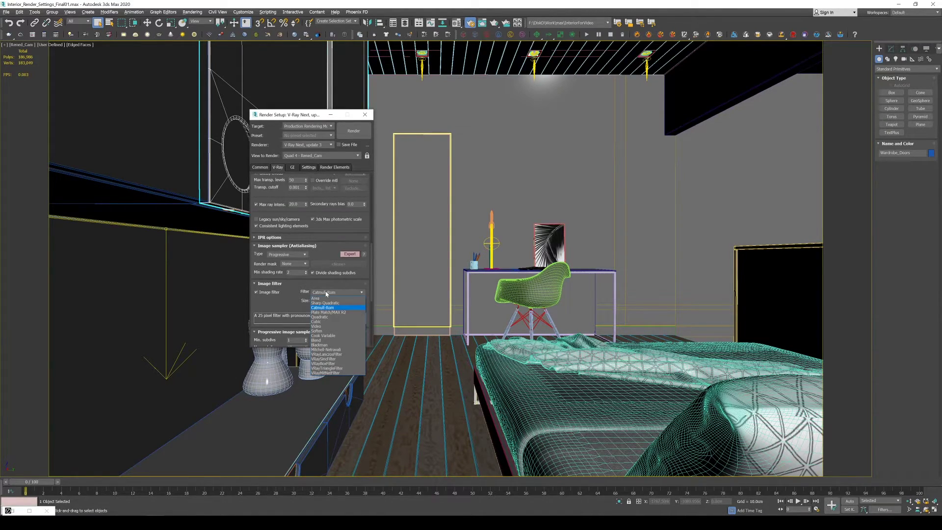
pyautogui.click(293, 301)
pyautogui.scroll(-2, 294, 299)
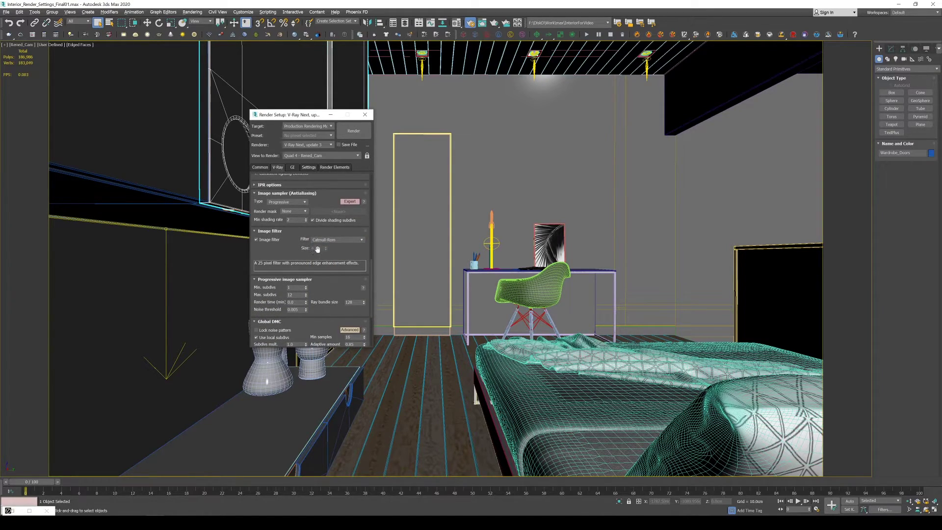
# Step: Enter 3 as the Global DMC Min samples, then collapse and re-expand the rollout
pyautogui.scroll(-3, 324, 293)
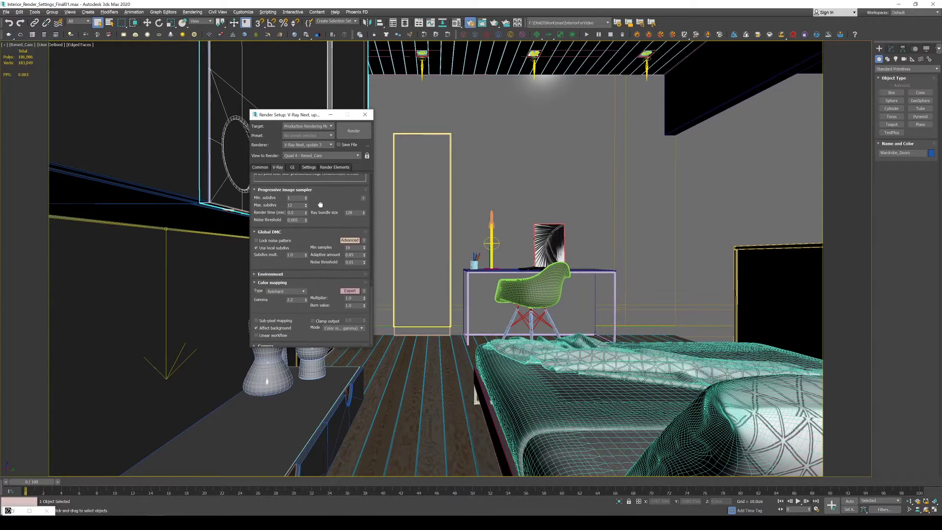
pyautogui.scroll(-1, 317, 243)
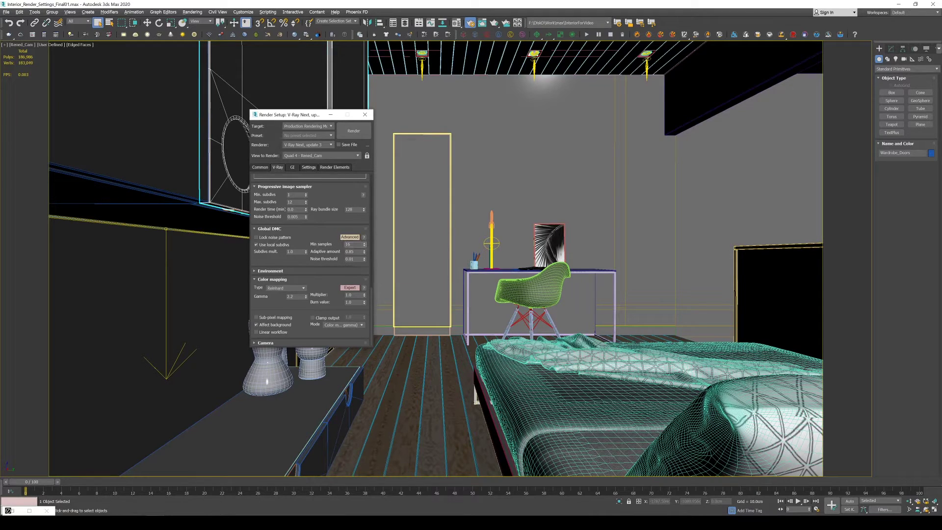
pyautogui.moveTo(348, 244)
pyautogui.write('32')
pyautogui.click(324, 230)
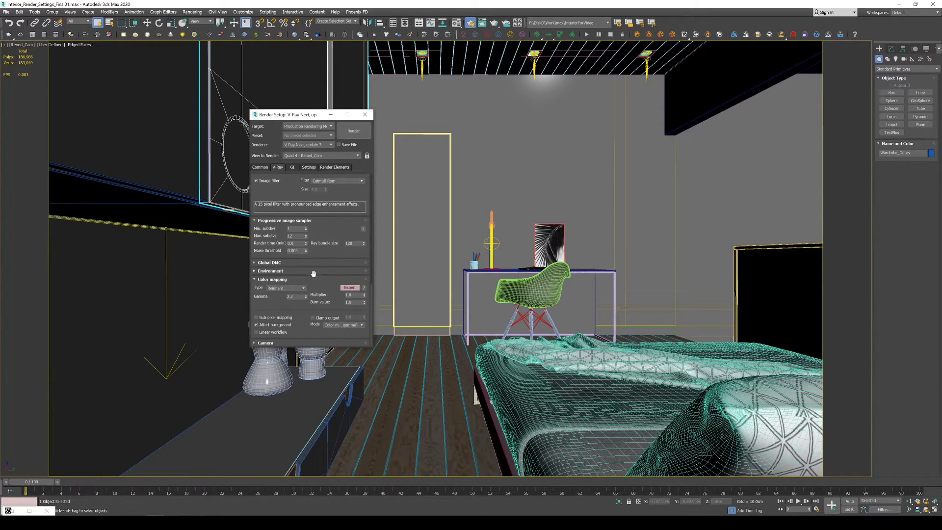
pyautogui.scroll(1, 317, 264)
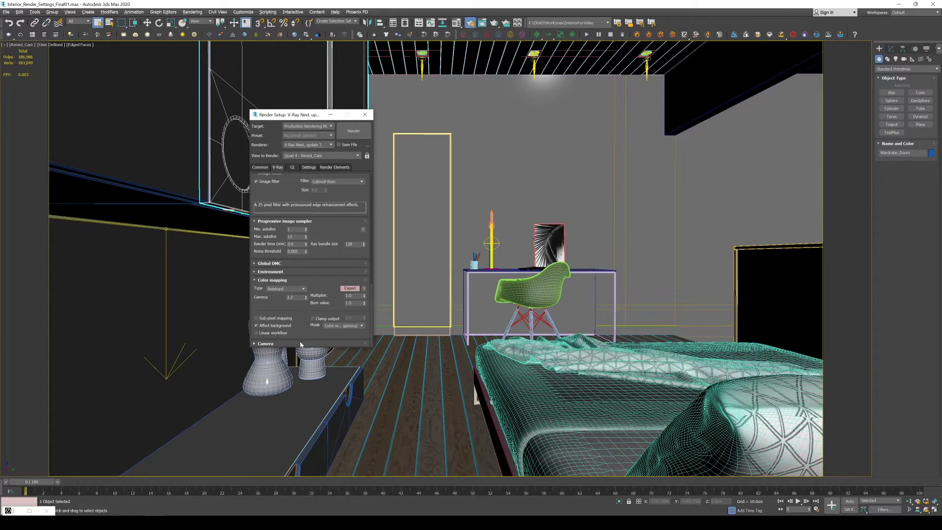
pyautogui.click(308, 264)
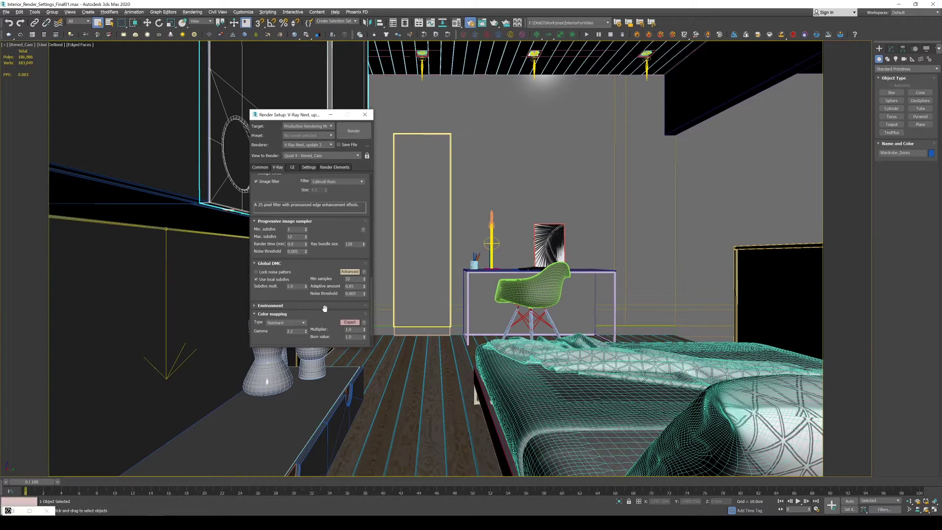
# Step: On the GI page, set irradiance map Max rate -2, Subdivs 80 and Interp. samples 30
pyautogui.click(292, 168)
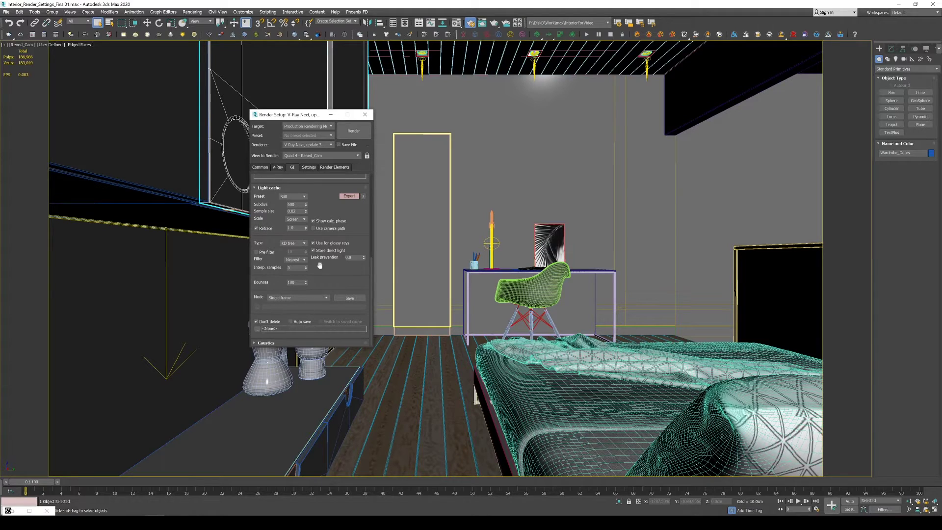
pyautogui.scroll(5, 319, 199)
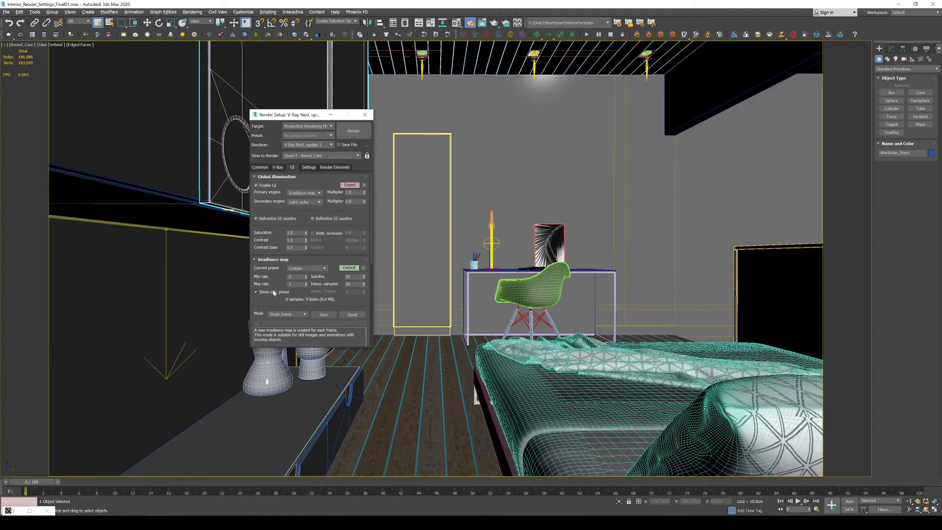
pyautogui.scroll(-1, 273, 283)
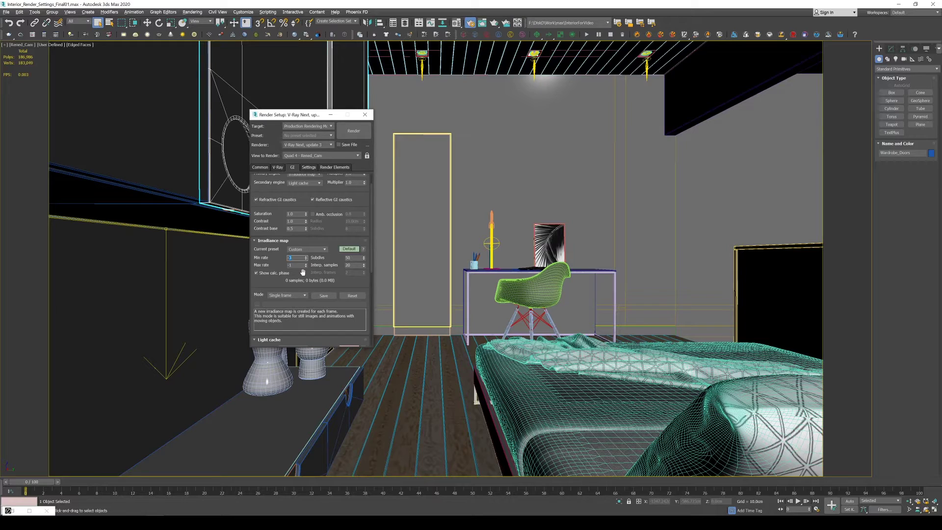
pyautogui.press('Tab')
pyautogui.write('-2')
pyautogui.press('Tab')
pyautogui.write('80')
pyautogui.press('Tab')
pyautogui.write('3')
pyautogui.moveTo(271, 281); pyautogui.dragTo(277, 229)
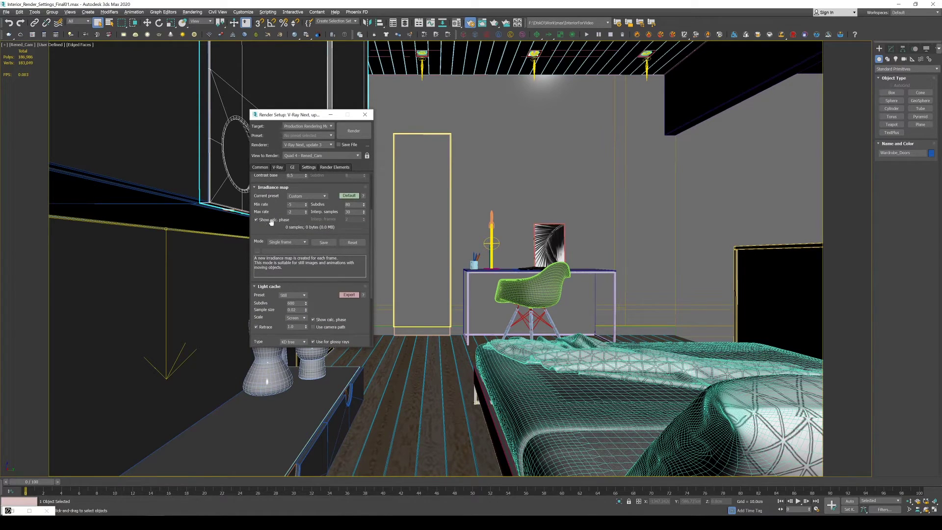
pyautogui.moveTo(320, 301); pyautogui.dragTo(323, 249)
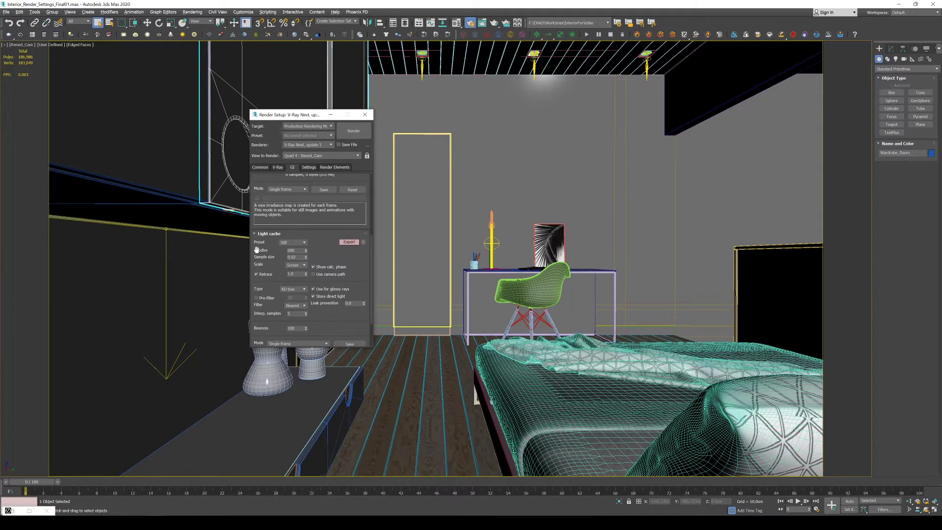
# Step: Raise light cache subdivs, set sample size 0.01, enable Pre-filter, then show the Settings page
pyautogui.doubleClick(292, 250)
pyautogui.write('1')
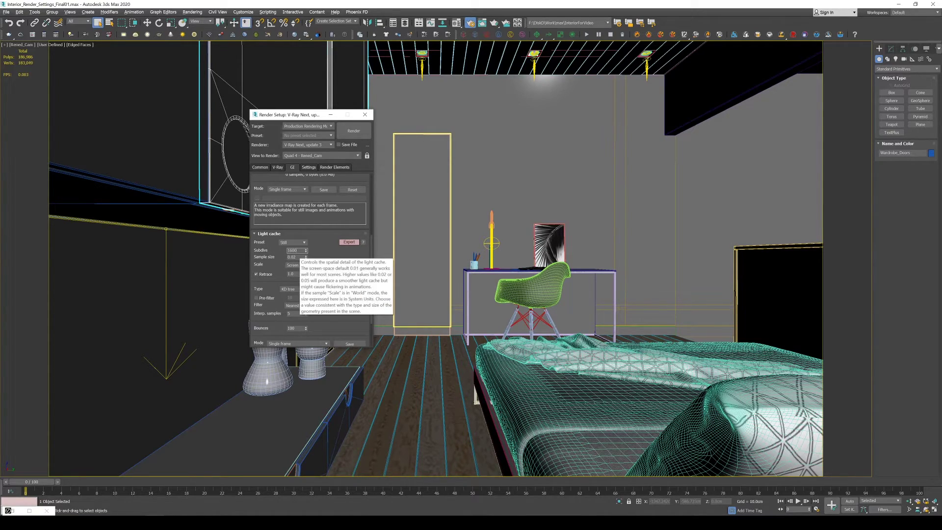
pyautogui.click(306, 258)
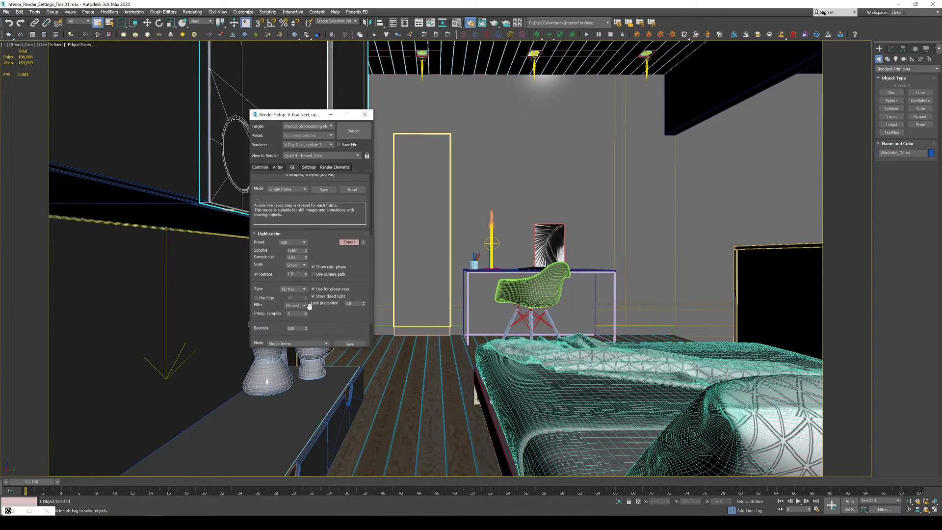
pyautogui.moveTo(357, 270); pyautogui.dragTo(356, 241)
pyautogui.click(265, 269)
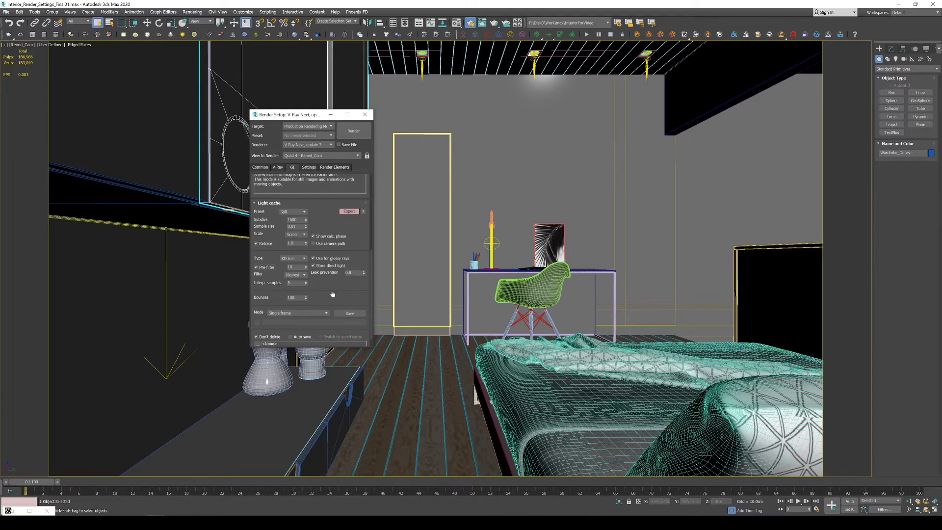
pyautogui.moveTo(331, 294); pyautogui.dragTo(327, 259)
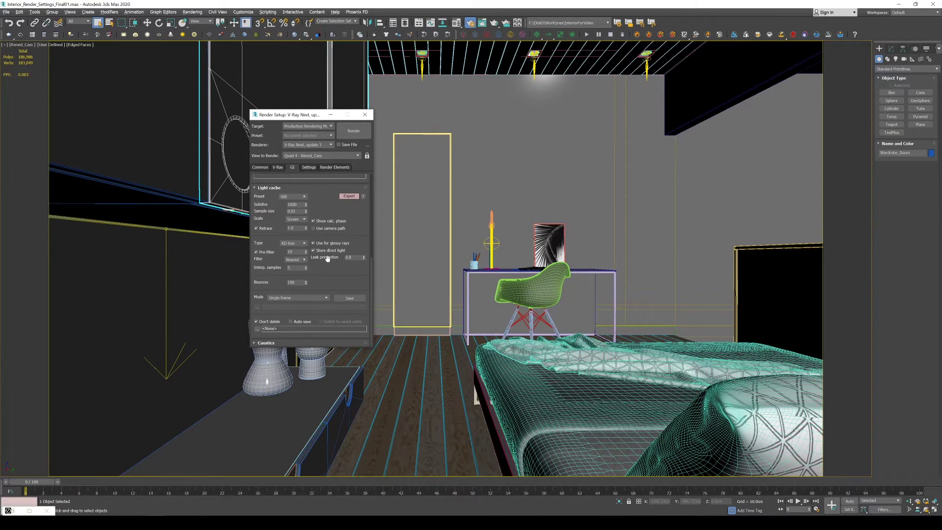
pyautogui.click(309, 168)
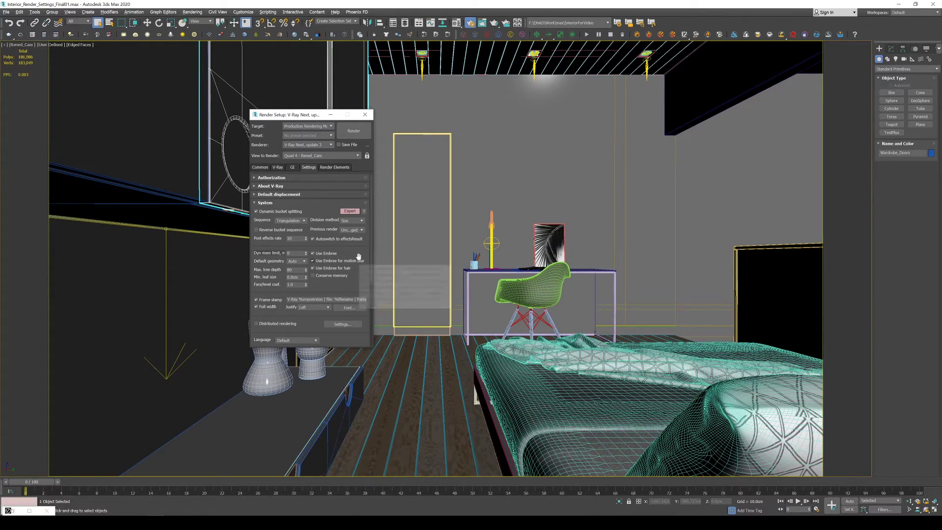
# Step: Review the V-Ray System rollout and render the bedroom at 3840 × 2160
pyautogui.scroll(-2, 263, 272)
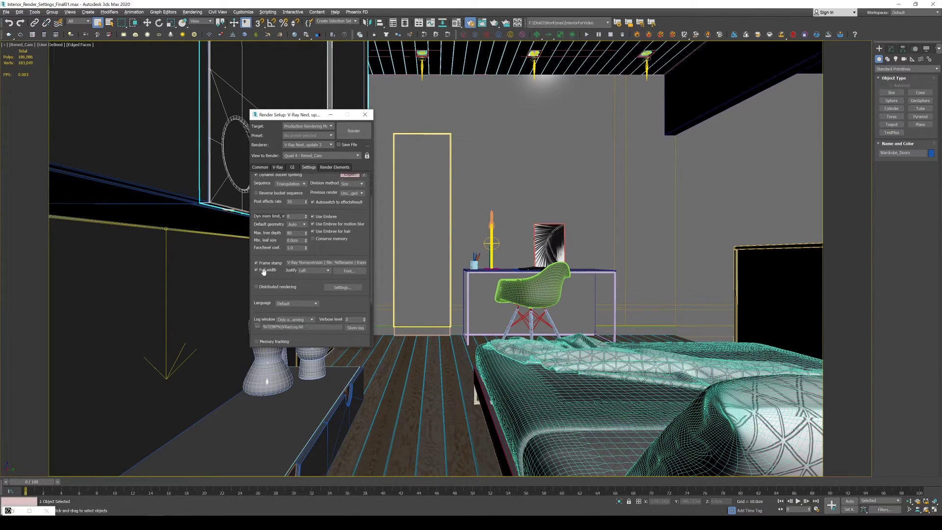
pyautogui.scroll(-2, 264, 273)
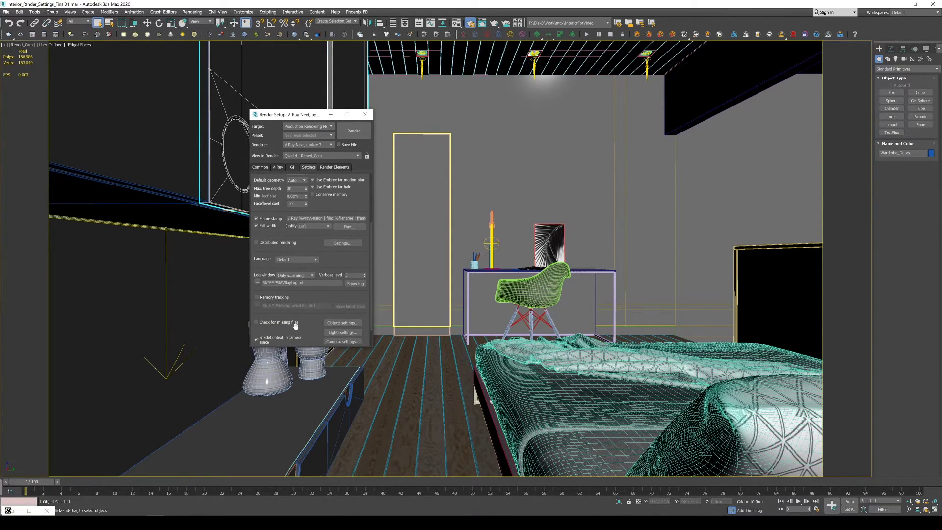
pyautogui.scroll(-1, 297, 328)
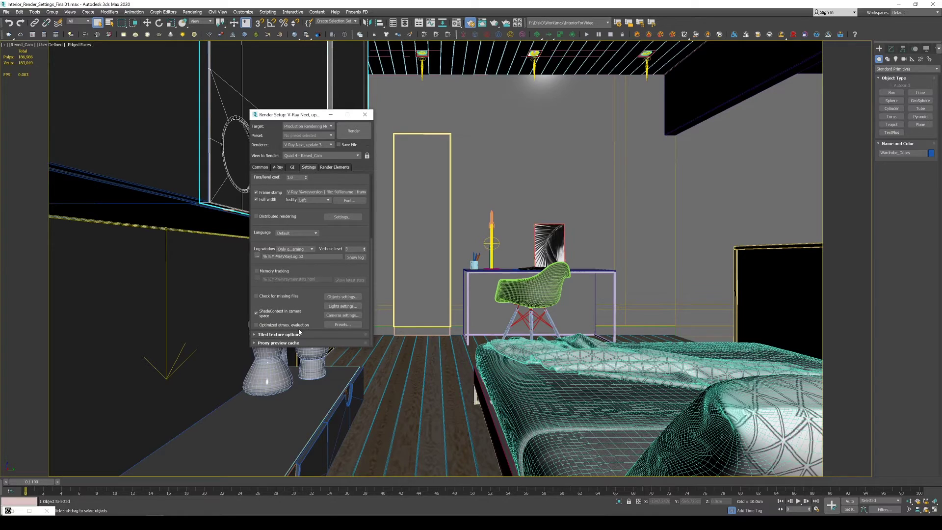
pyautogui.click(353, 130)
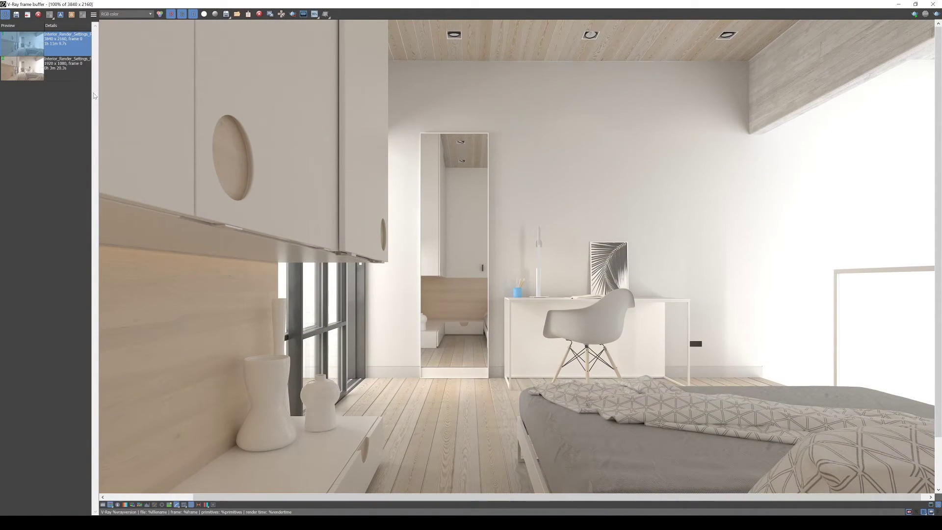
# Step: Flip between the 3840 × 2160 final and 1920 × 1080 test renders in history, ending on the test
pyautogui.scroll(-2, 288, 307)
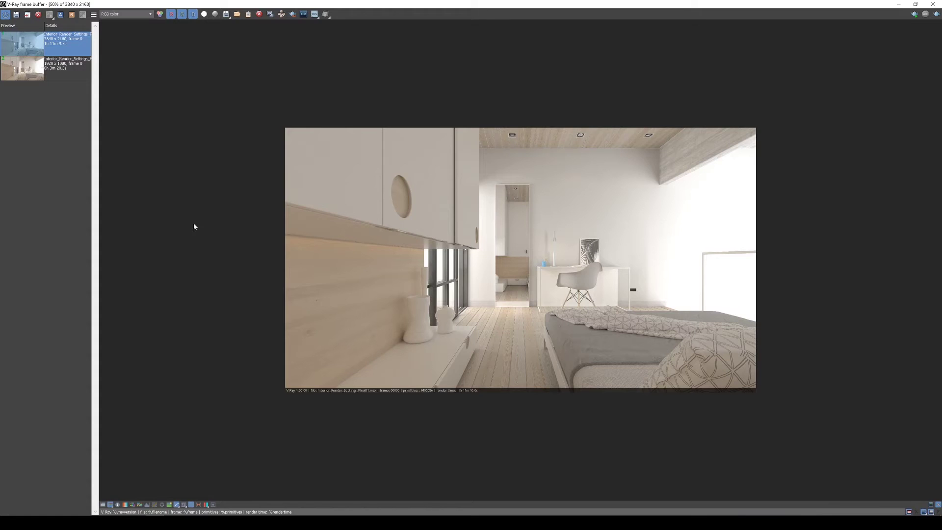
pyautogui.click(60, 72)
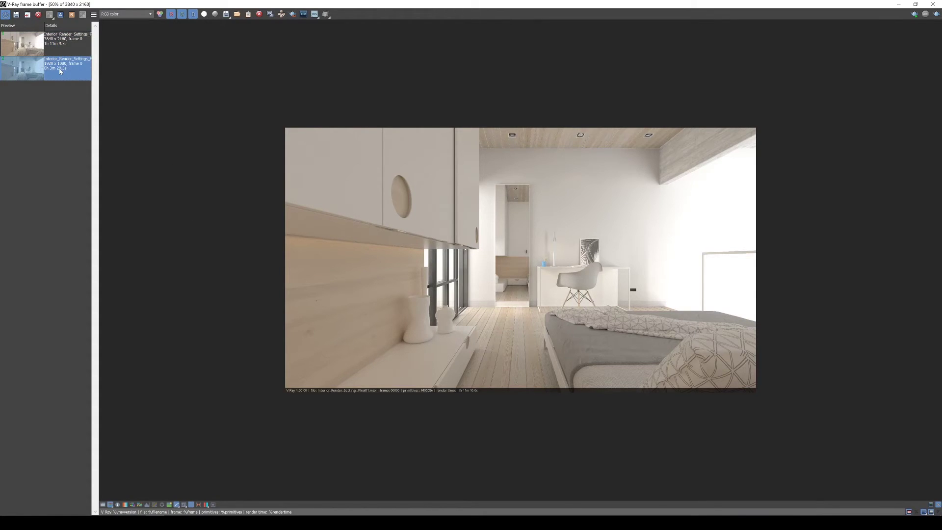
pyautogui.scroll(1, 326, 254)
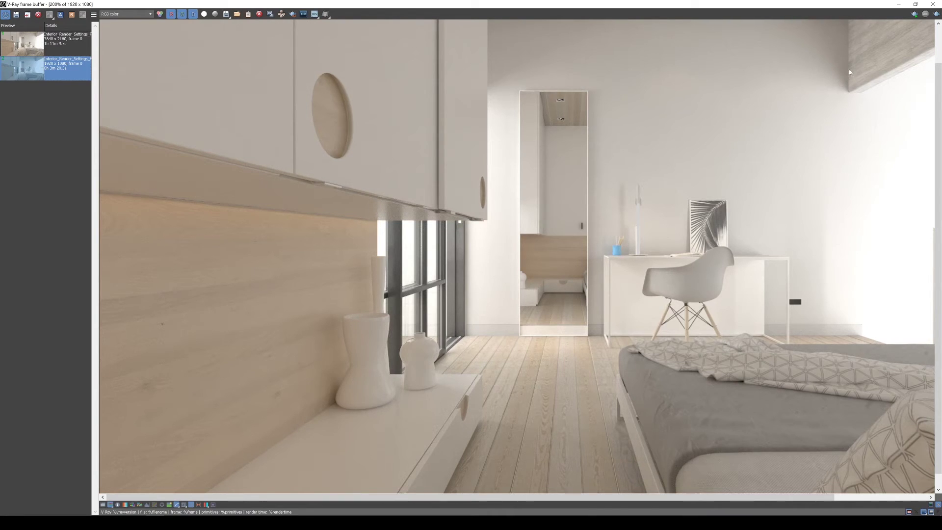
pyautogui.doubleClick(81, 48)
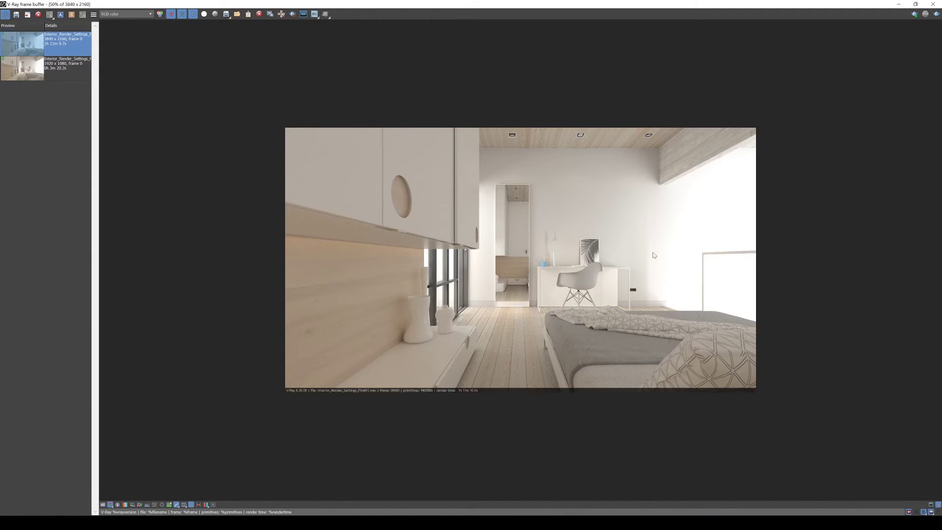
pyautogui.scroll(2, 420, 285)
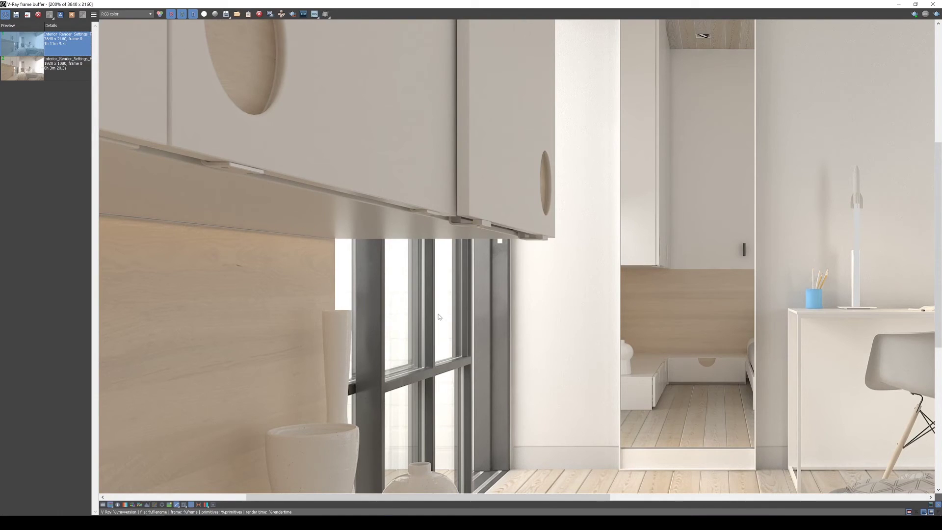
pyautogui.scroll(-2, 440, 317)
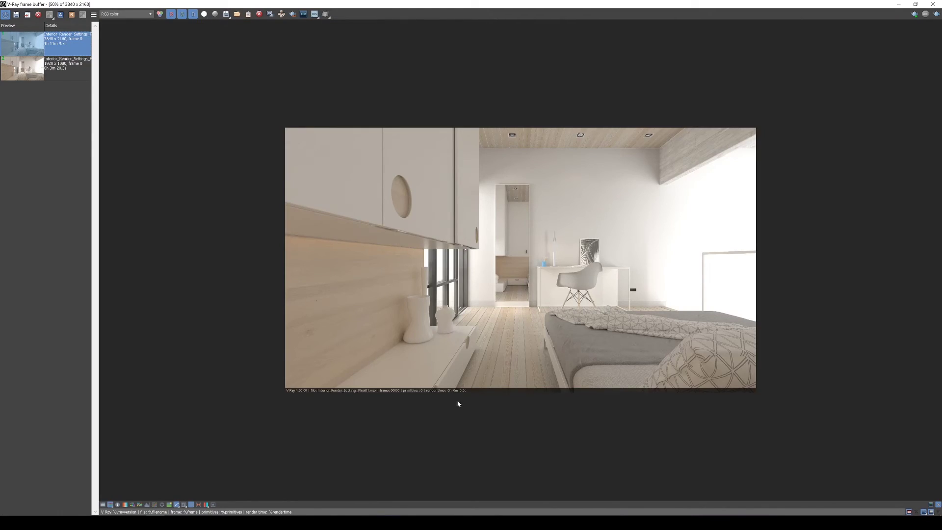
pyautogui.click(62, 68)
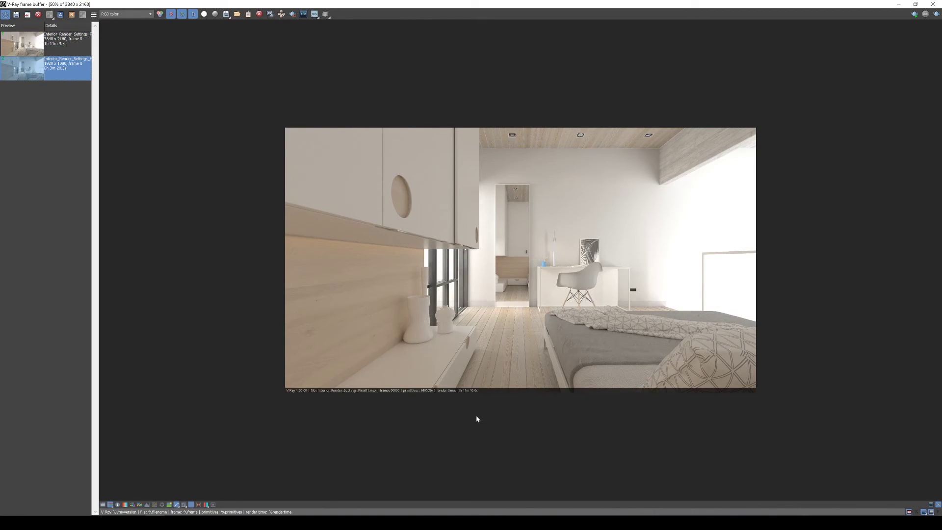
pyautogui.click(67, 47)
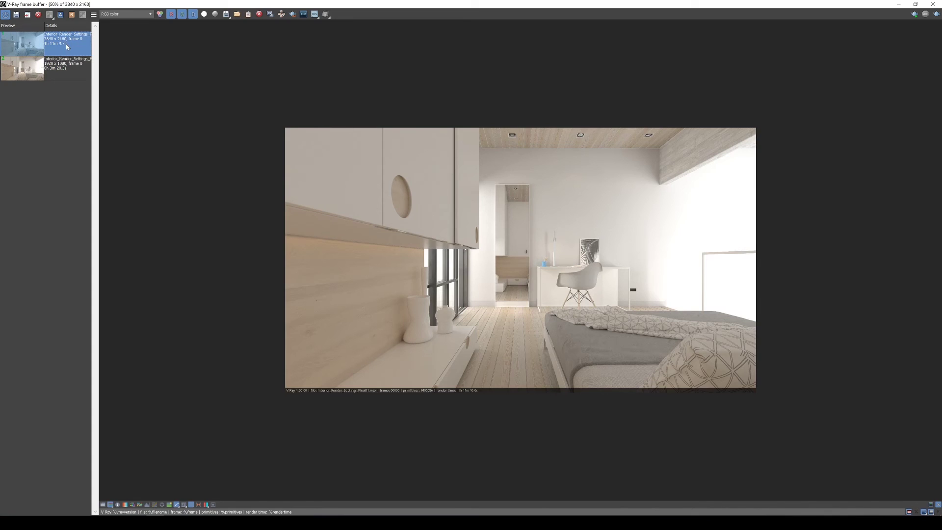
pyautogui.click(81, 68)
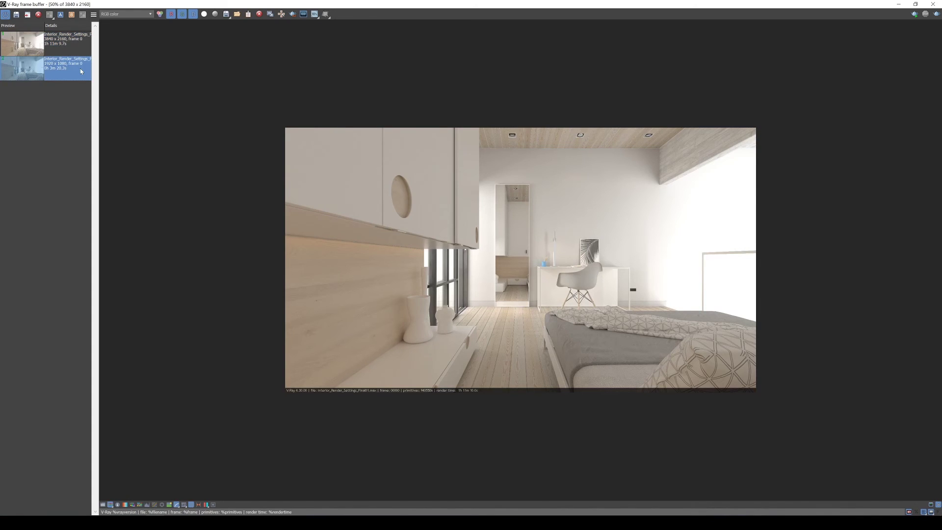